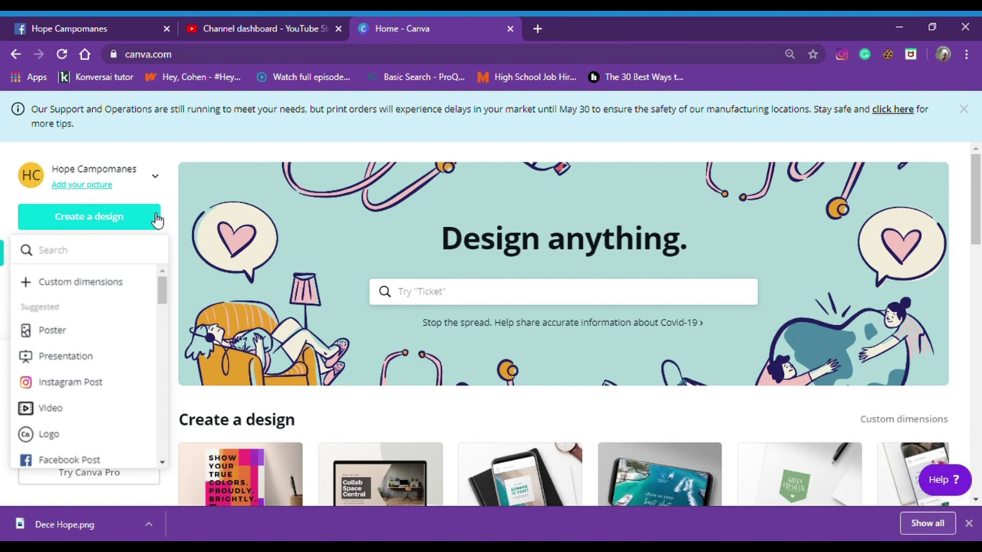
Create a blank design with custom dimensions of 400 × 400 px.
left_click(83, 284)
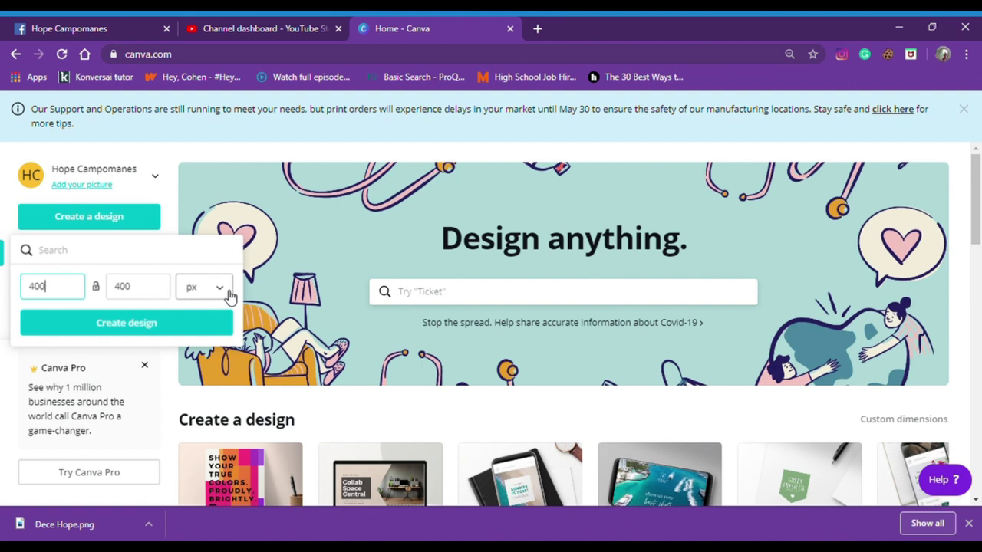
left_click(196, 332)
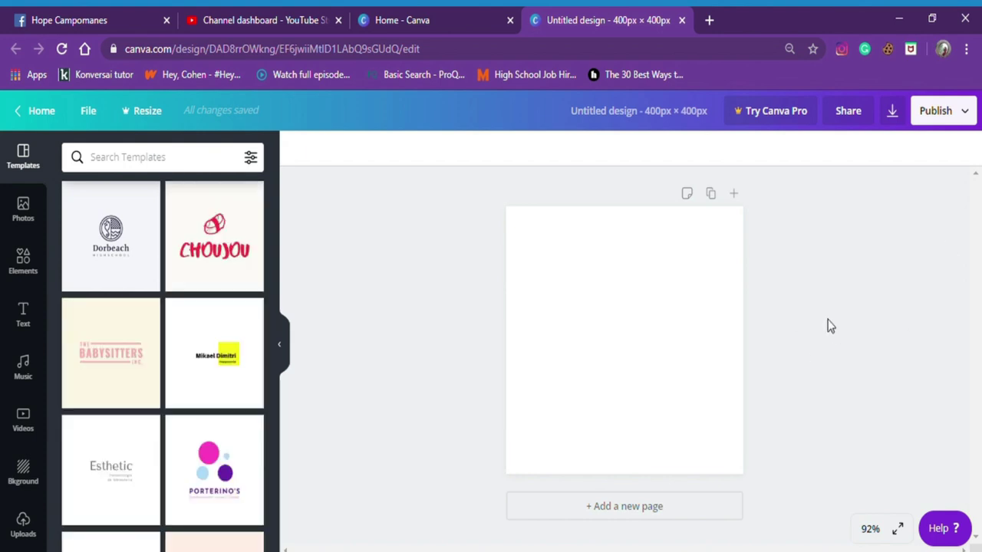
Add a square shape from the recently used elements and stretch it to cover the whole page.
left_click(24, 265)
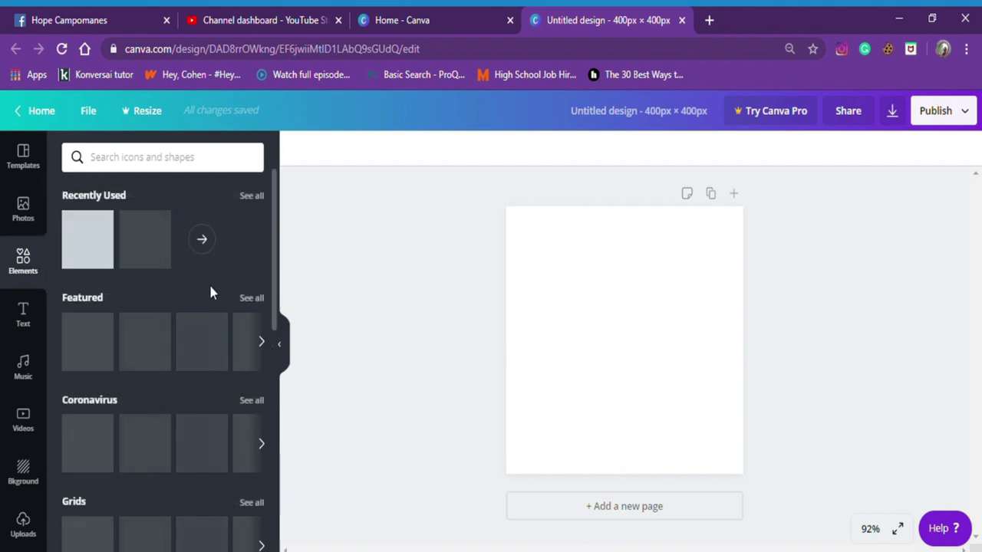
left_click(86, 255)
left_click_drag(700, 430, 755, 474)
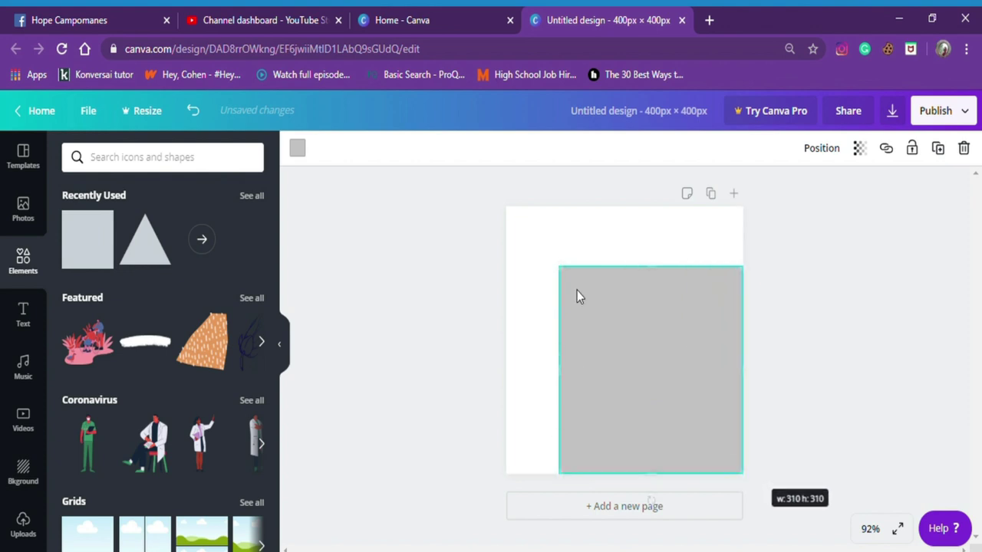
left_click_drag(560, 268, 517, 221)
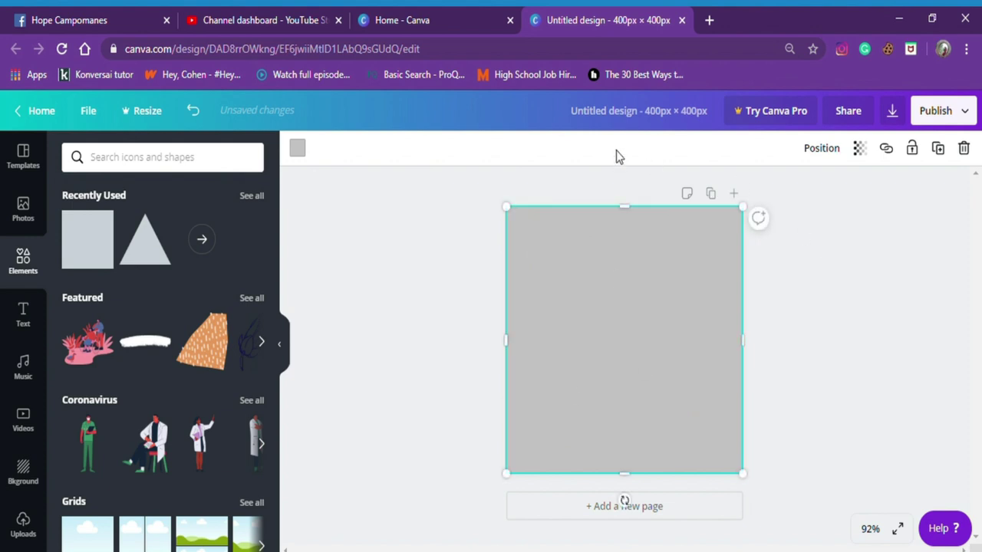
Fill the page-covering square with the medium blue from the default colors.
left_click(298, 155)
key("Escape")
left_click(298, 151)
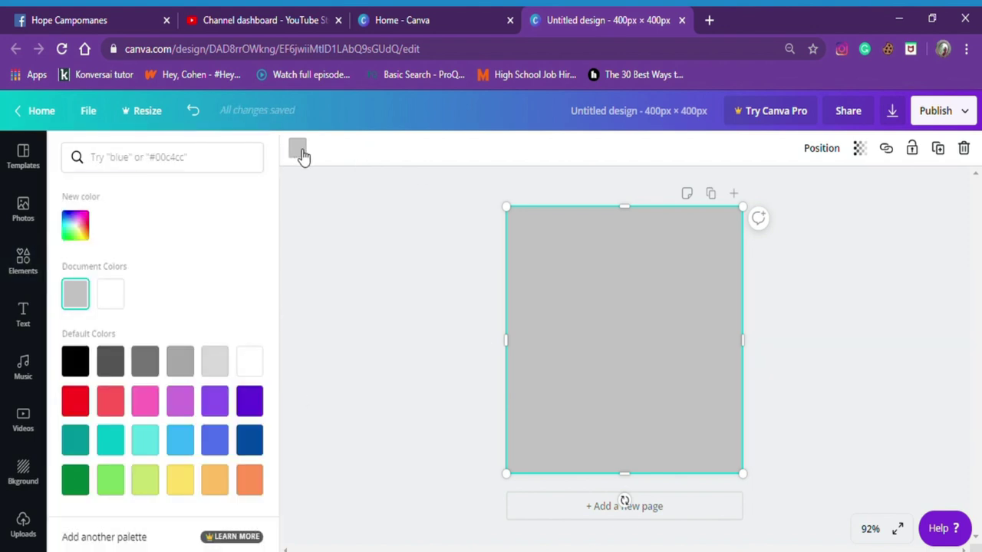
left_click(216, 440)
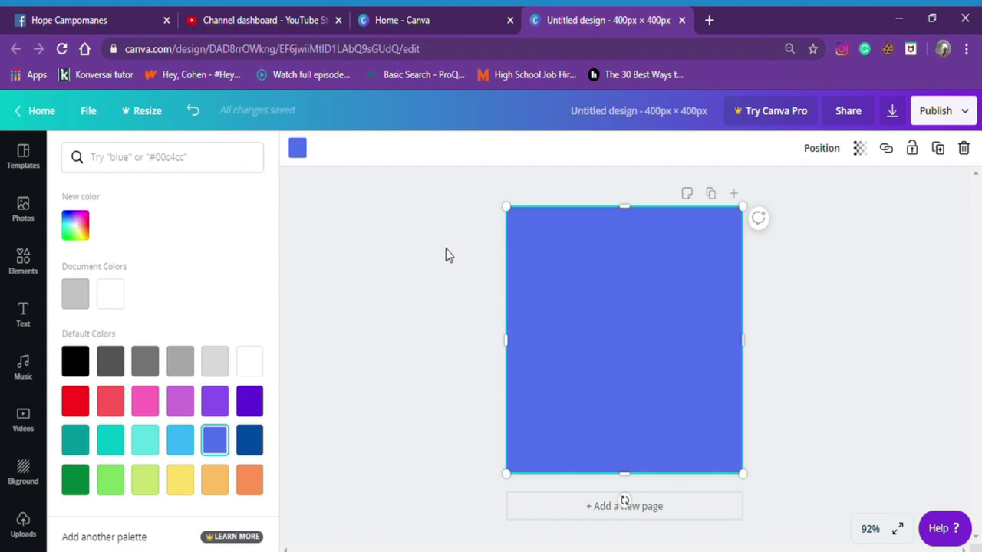
left_click(306, 155)
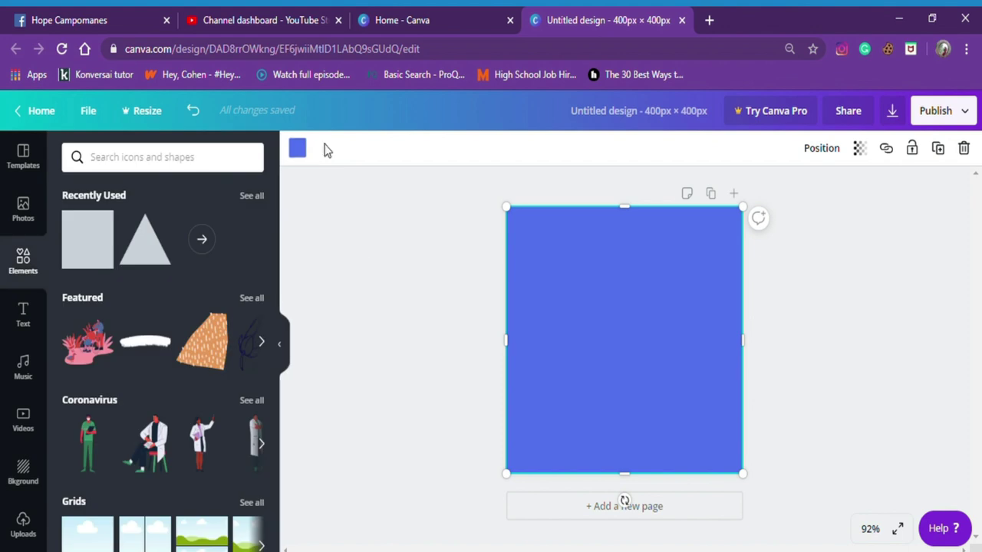
Change the background square's fill to the light gray default color.
left_click(306, 154)
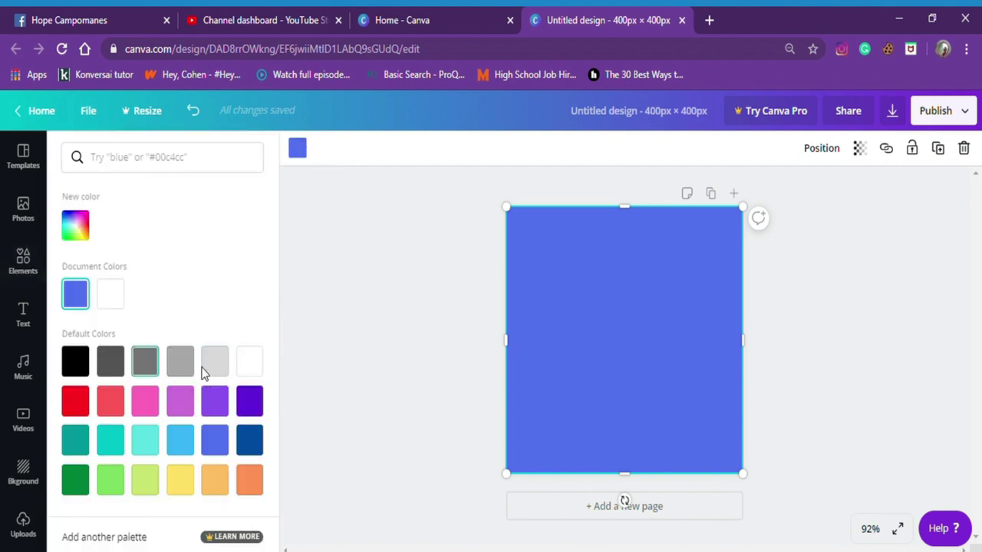
left_click(215, 372)
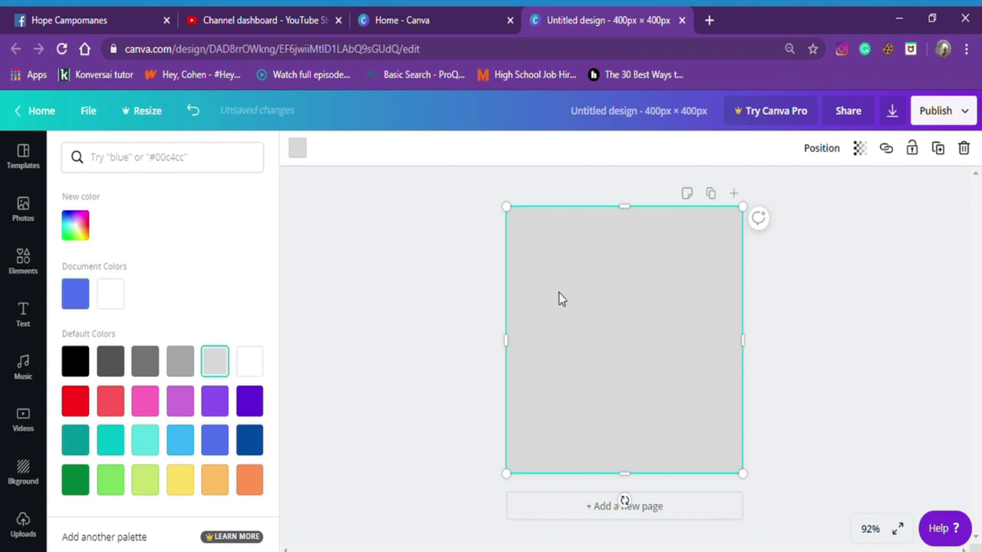
key("Escape")
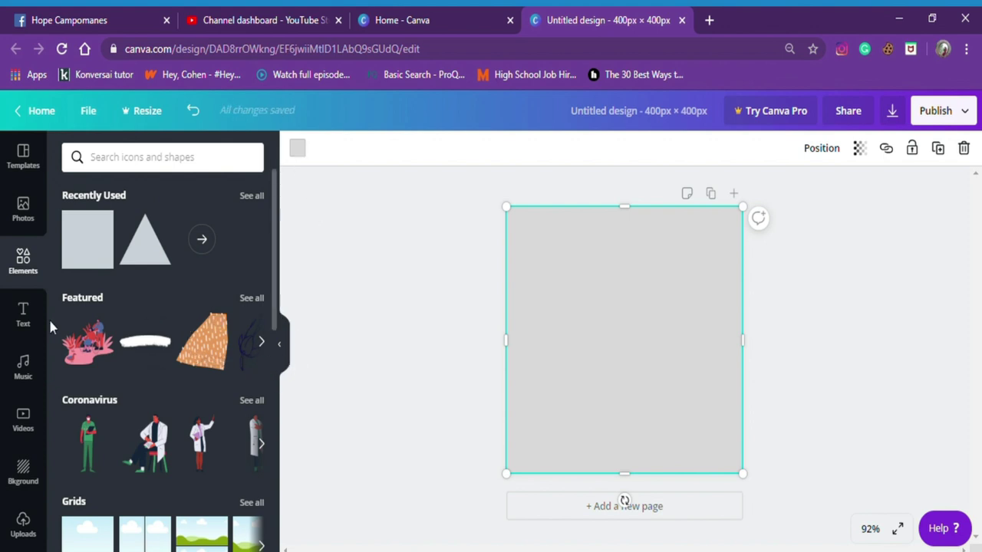
Search the elements for "YOUTUBE" and insert the free dark-red gradient play button icon with the white triangle.
left_click(208, 172)
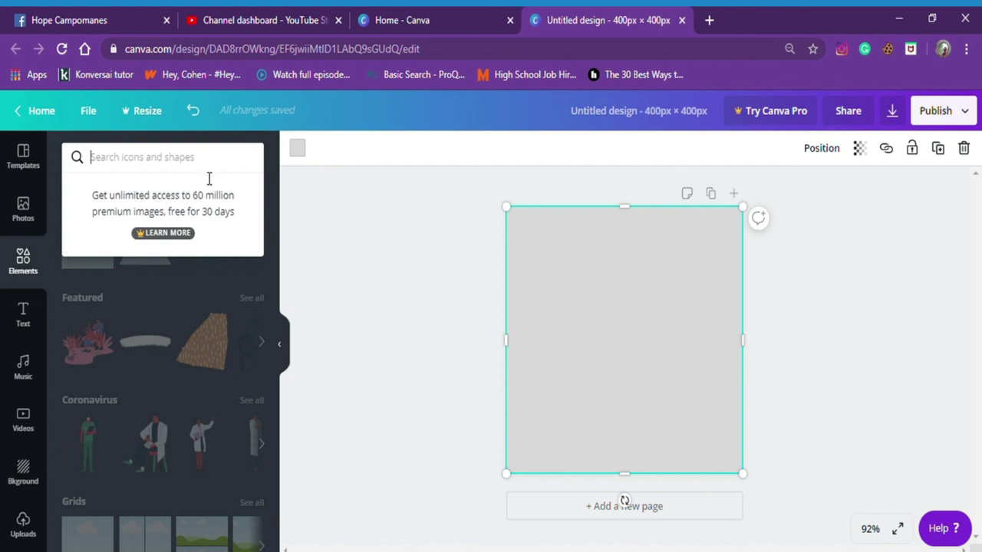
type("YOUTUBE")
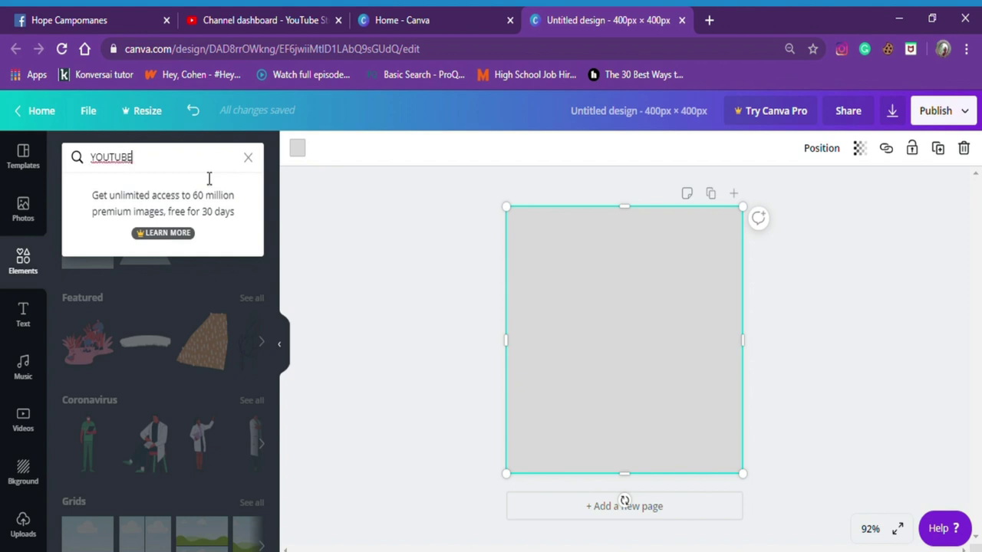
key("Return")
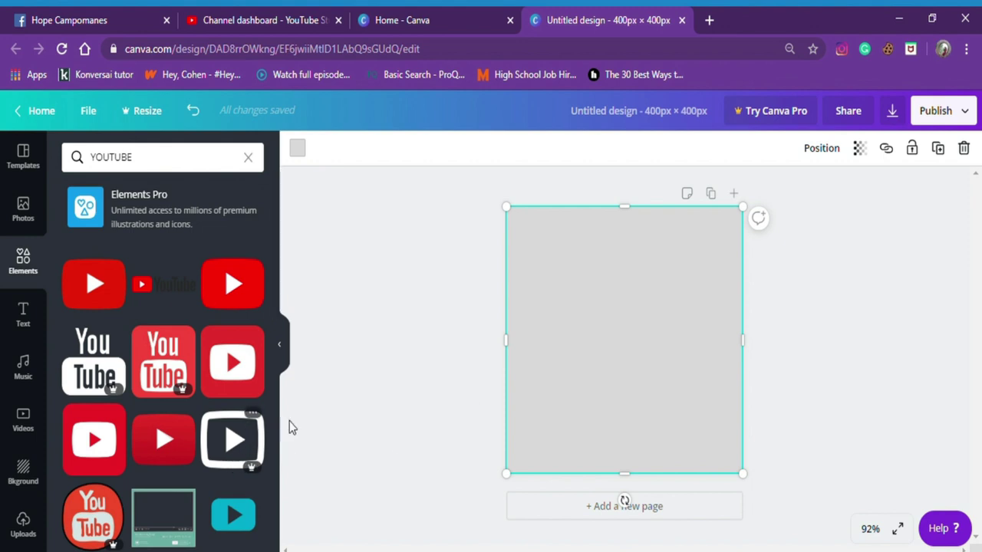
scroll(189, 393, "down", 2)
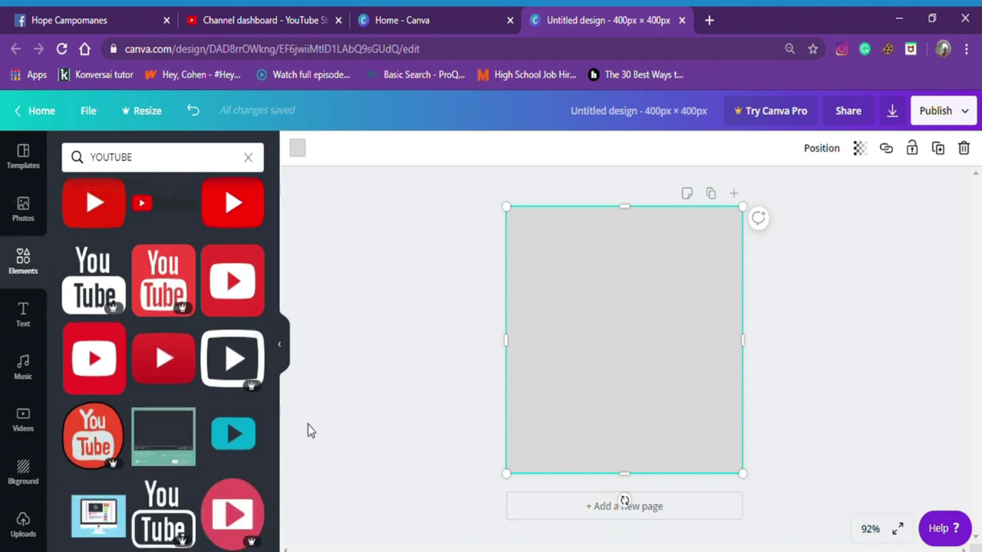
left_click(185, 360)
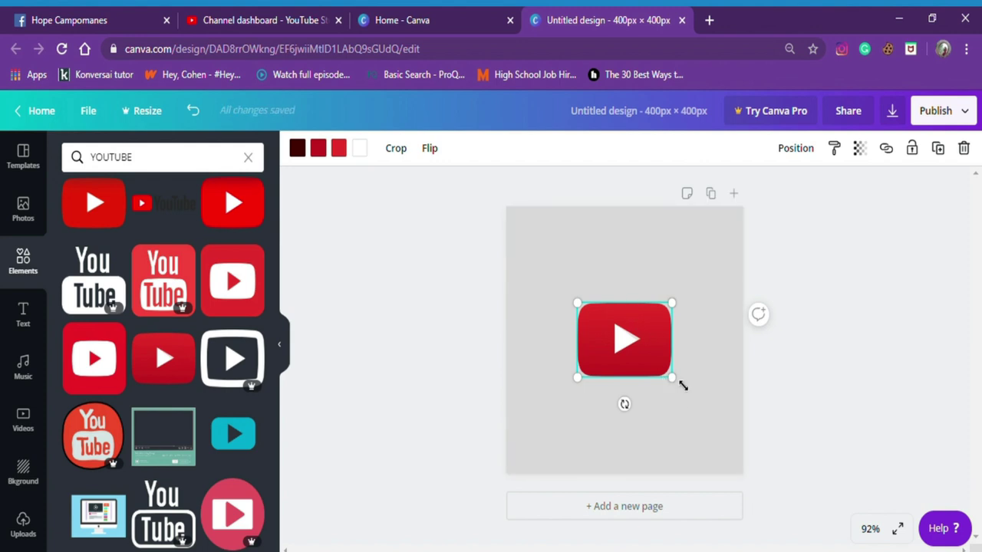
Enlarge the YouTube icon to about half the page width and center it horizontally, slightly above the page's middle.
left_click_drag(683, 395, 700, 418)
right_click(702, 330)
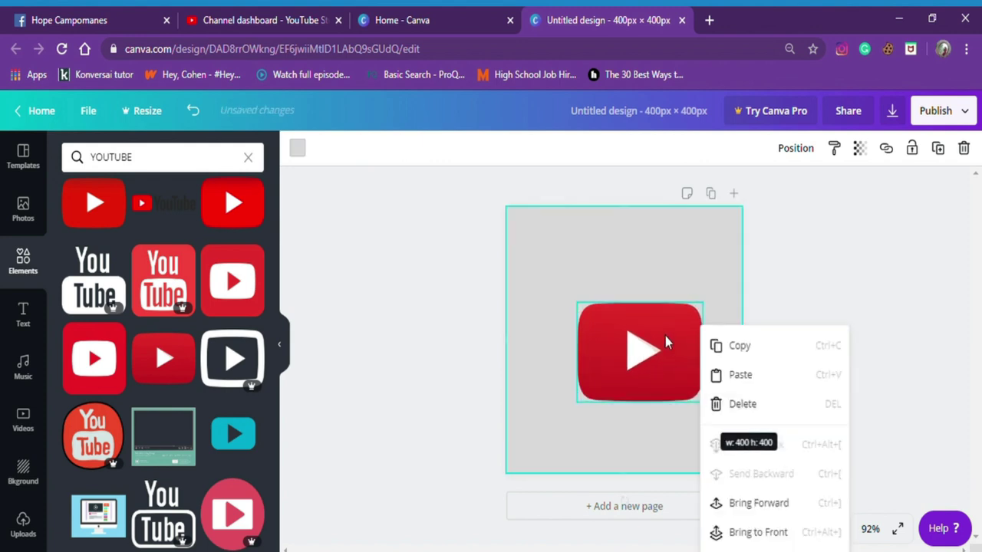
left_click(650, 316)
left_click_drag(652, 311, 644, 296)
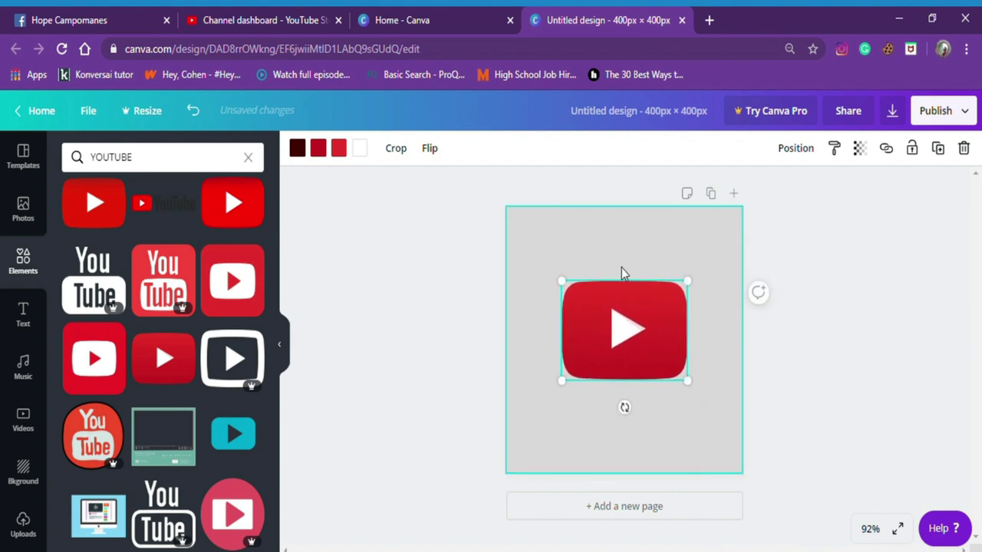
left_click(784, 435)
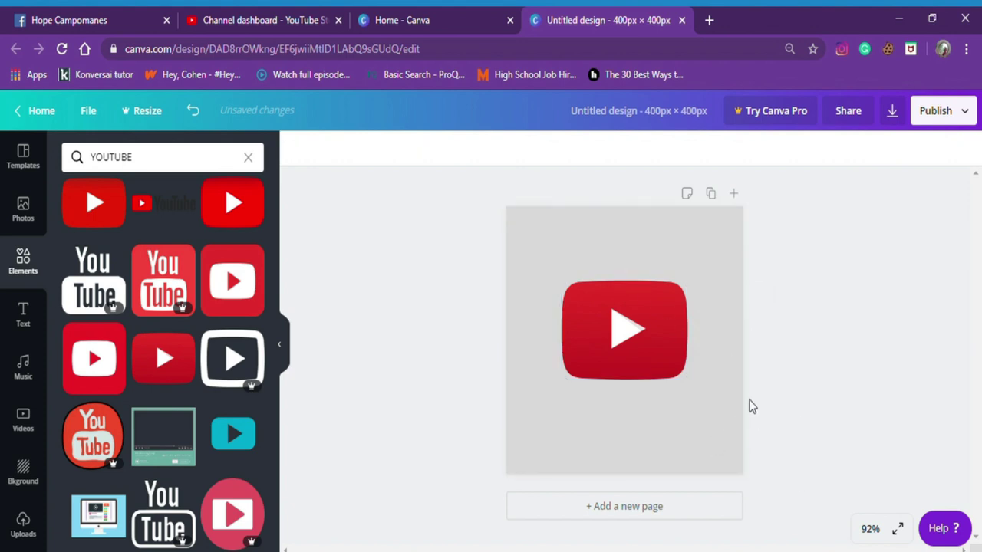
Clear the element search and add a heading containing the channel name in capital letters.
left_click(249, 158)
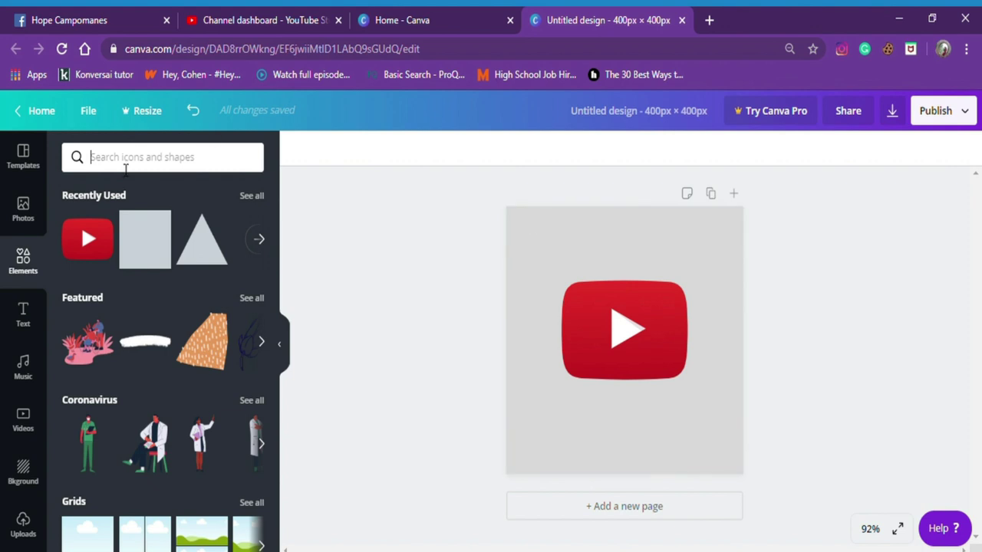
left_click(33, 322)
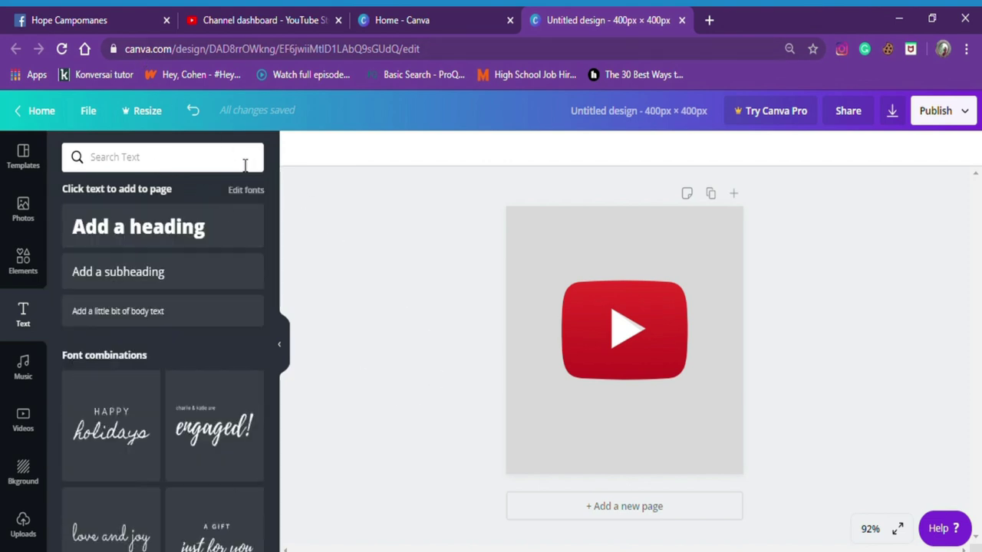
left_click(221, 230)
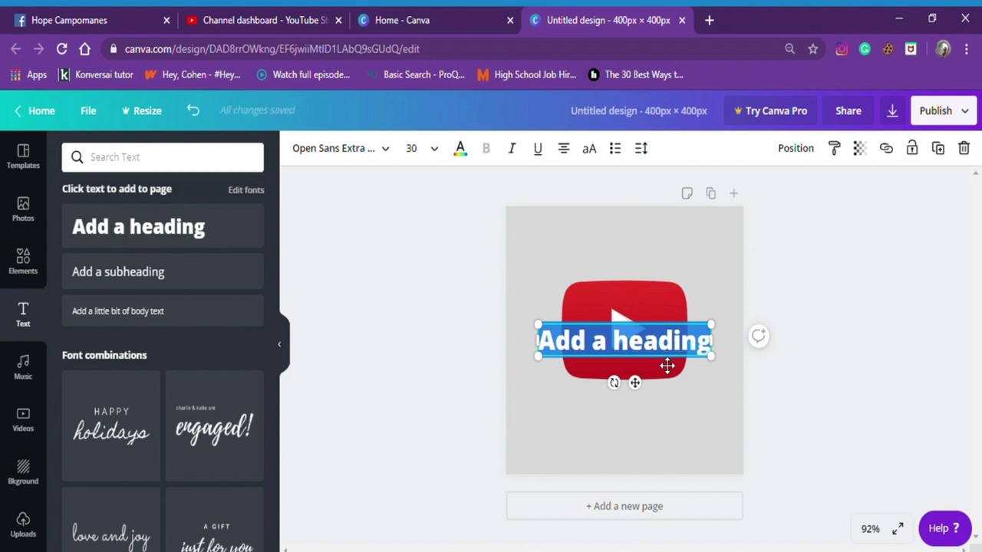
type("dece")
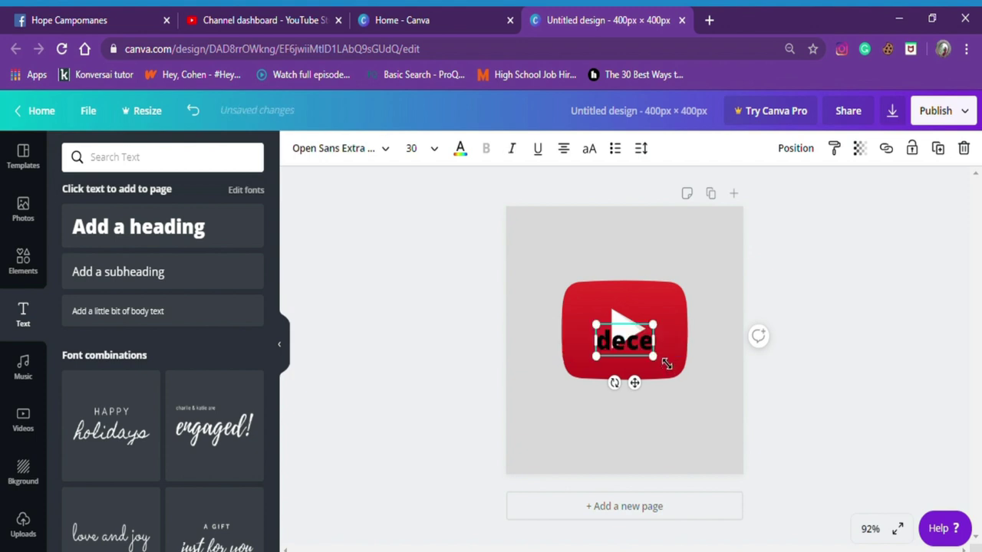
key("BackSpace")
key("BackSpace")
key("BackSpace")
key("BackSpace")
type("DECE HOPE")
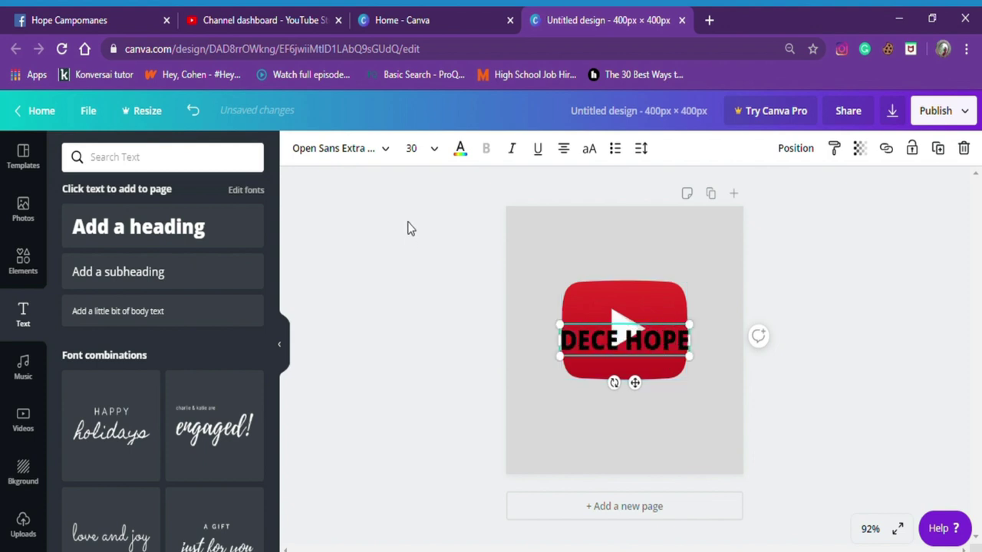
Set the heading in the Gagalin font at about size 52 and place it above the YouTube icon.
left_click(397, 157)
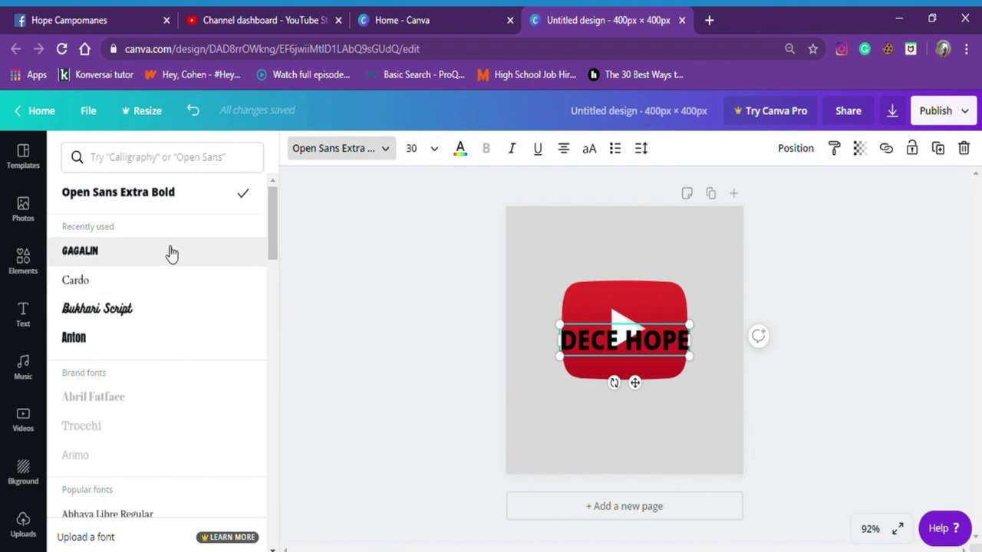
left_click(179, 256)
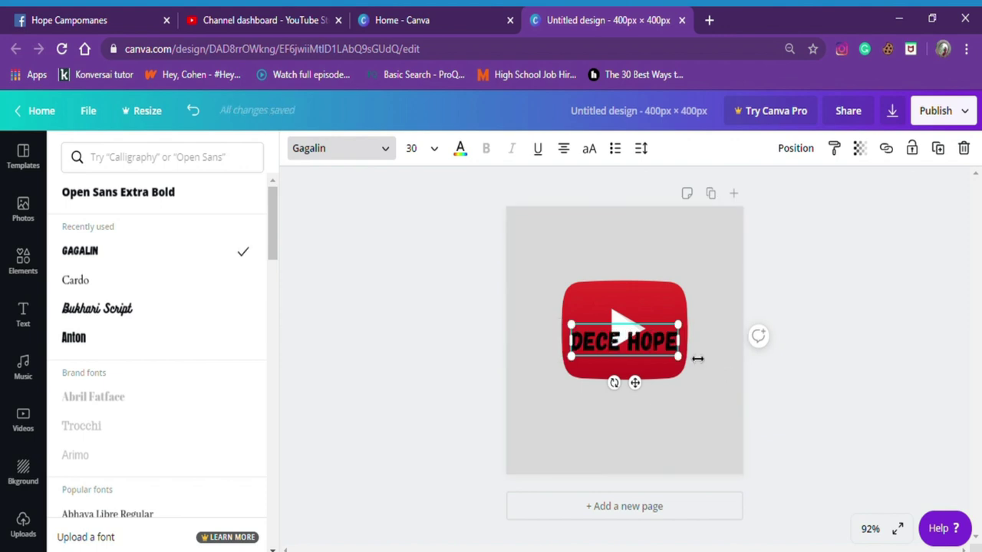
left_click_drag(698, 373, 756, 418)
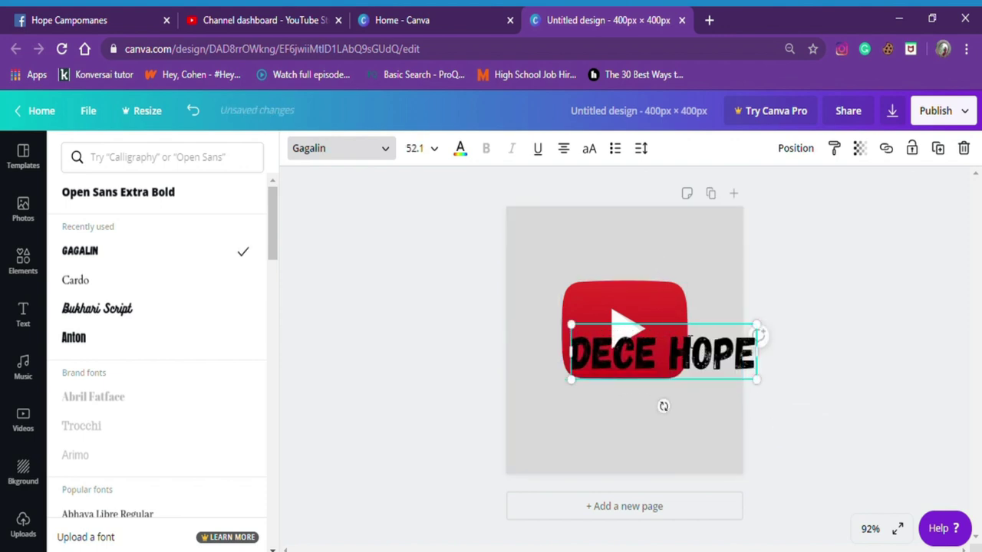
left_click_drag(700, 330, 665, 226)
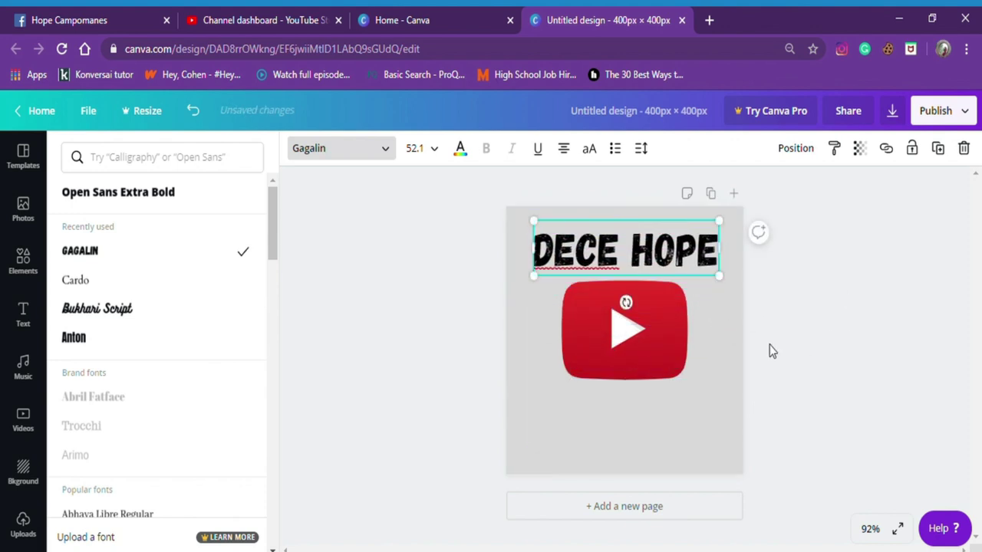
Color the heading text dark blue from the default colors and deselect it.
left_click(462, 155)
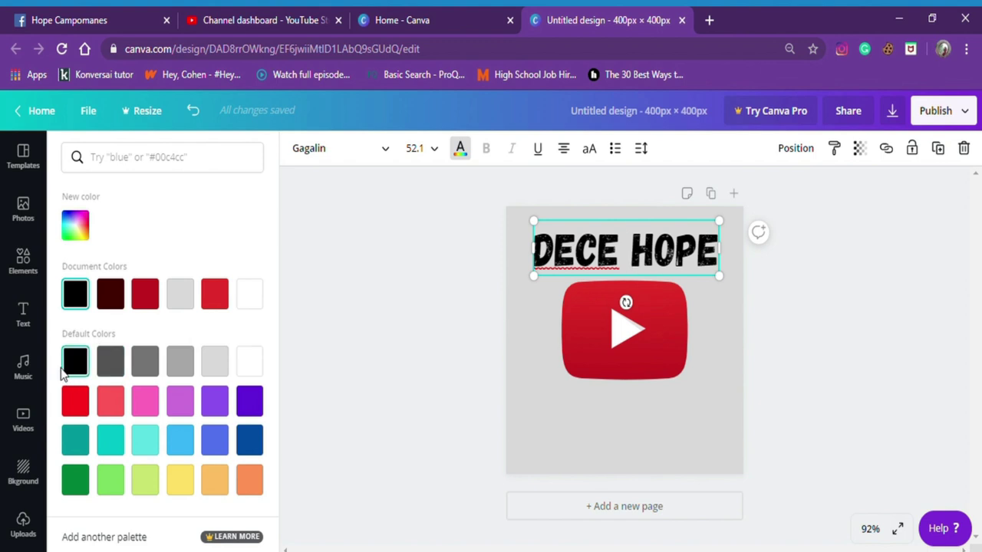
left_click(190, 303)
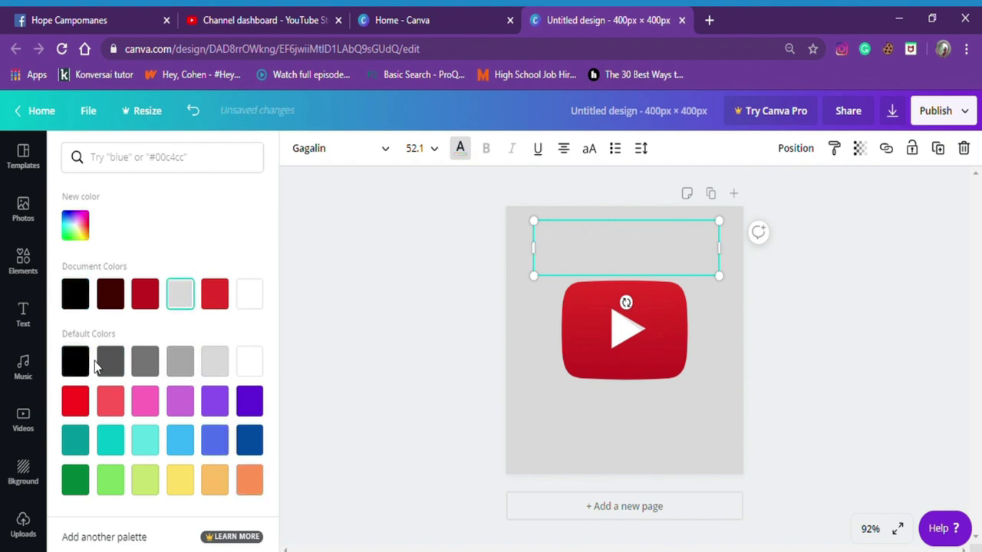
left_click(259, 446)
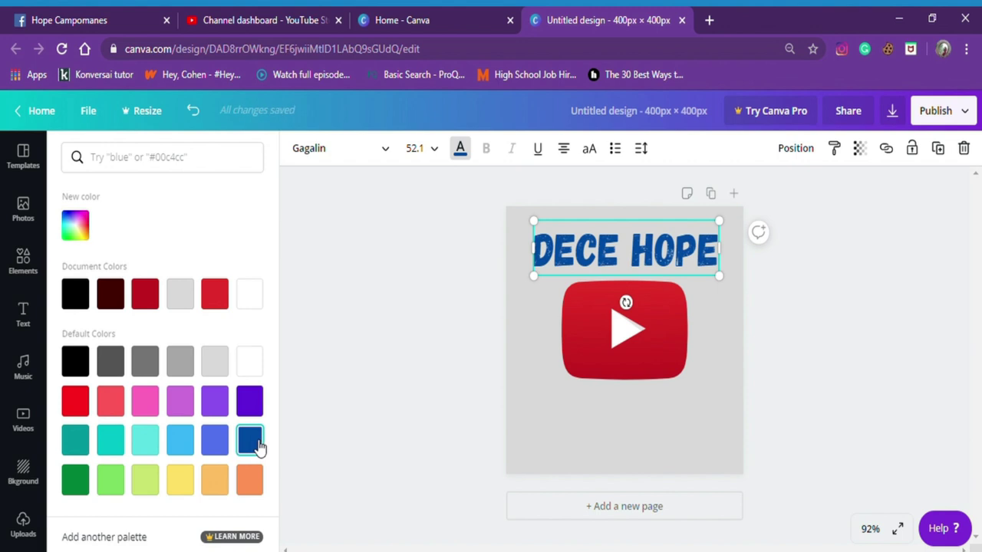
left_click(638, 428)
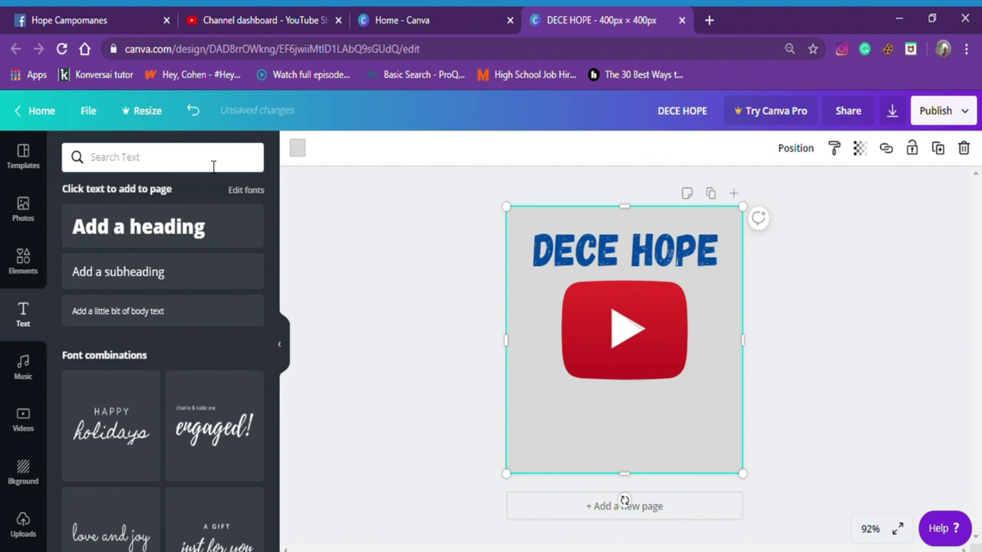
Search the templates for SUBSCRIBE, correcting the misspelled term, and clear the search.
left_click(23, 161)
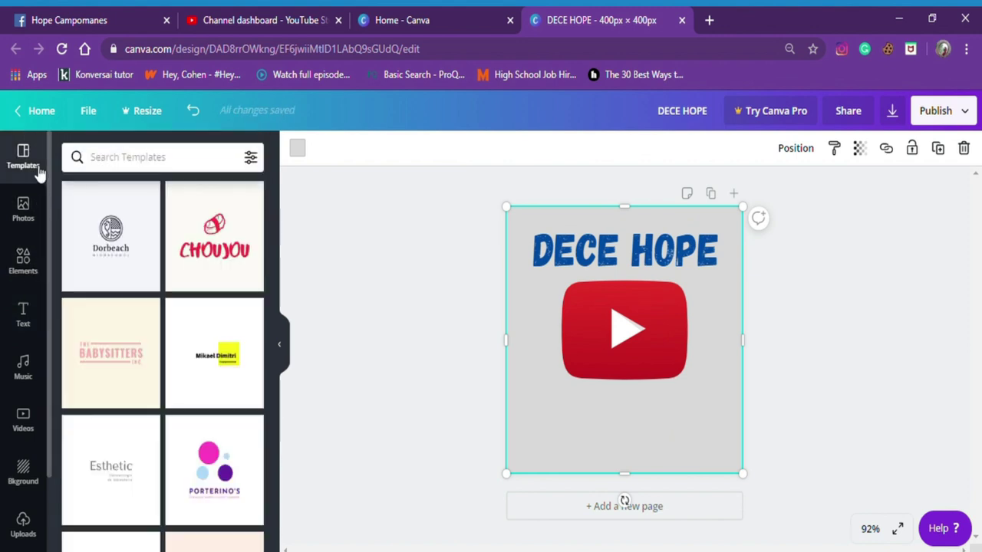
type("SU")
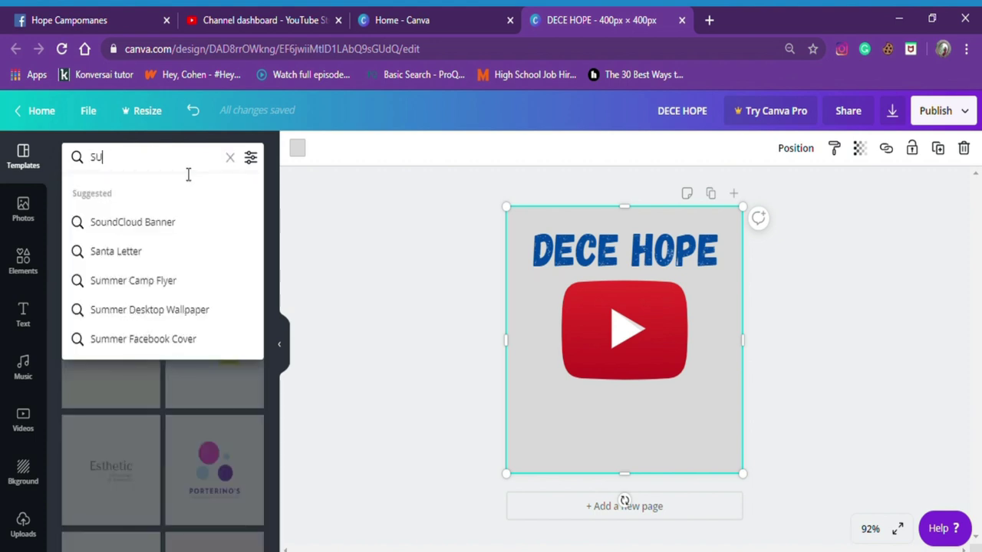
type("NBCRI")
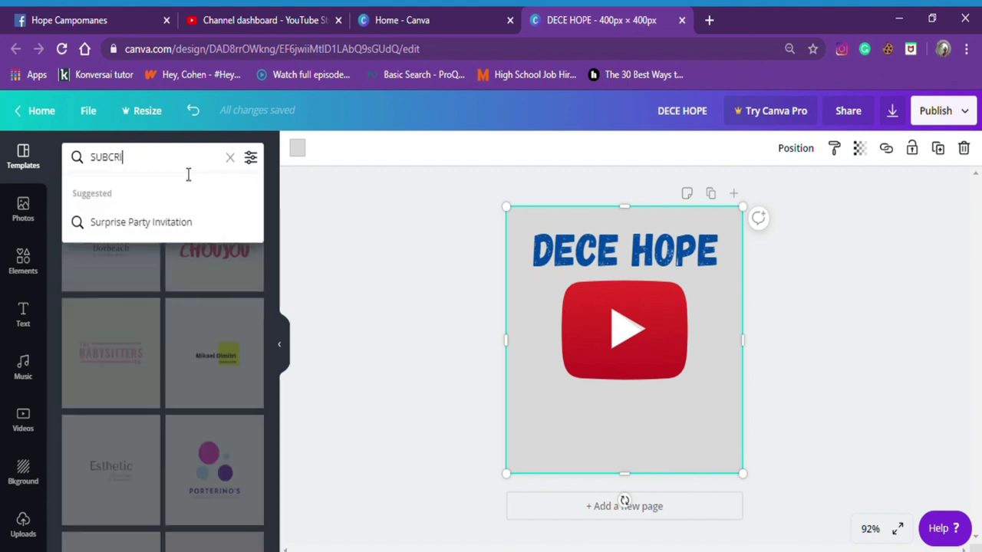
type("BE")
key("Return")
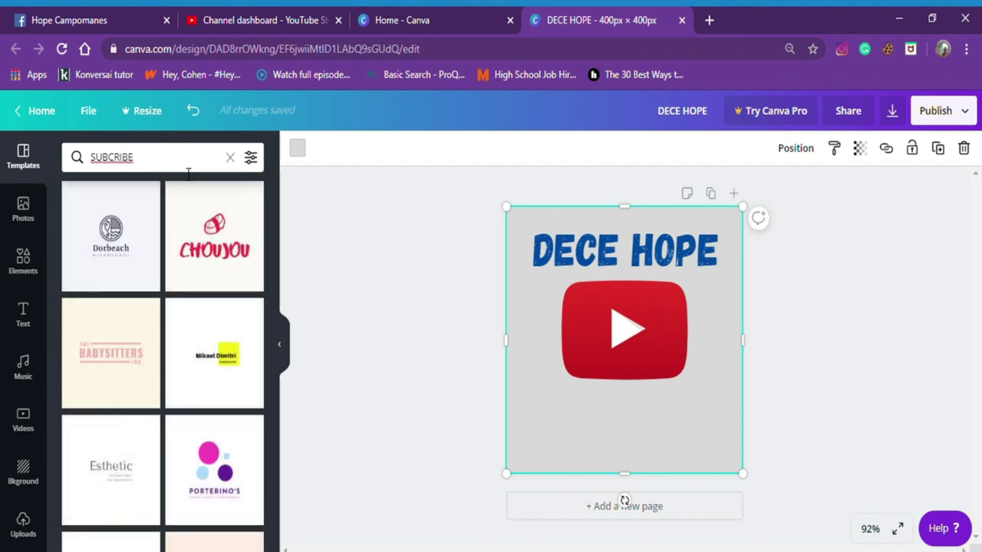
type("S")
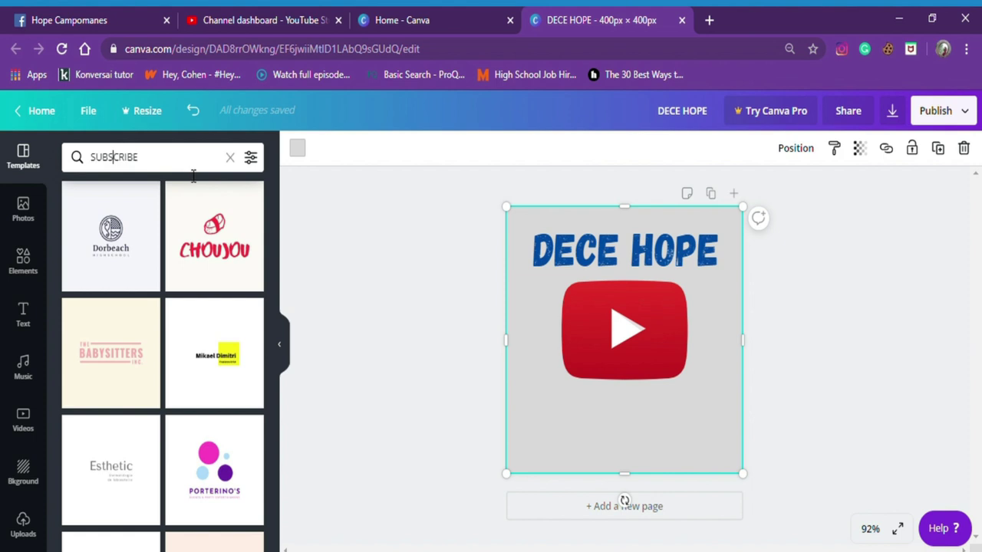
key("Return")
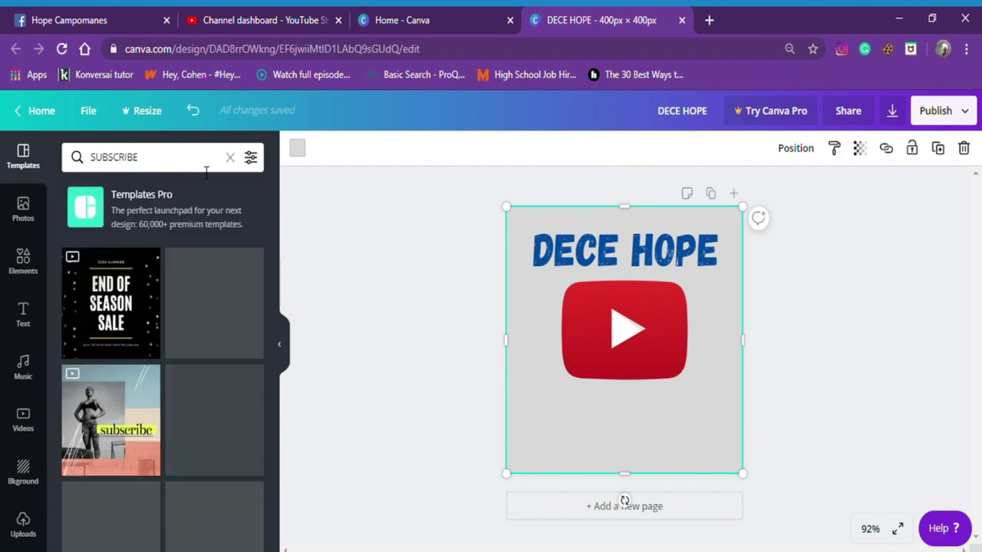
key("ctrl+a")
key("BackSpace")
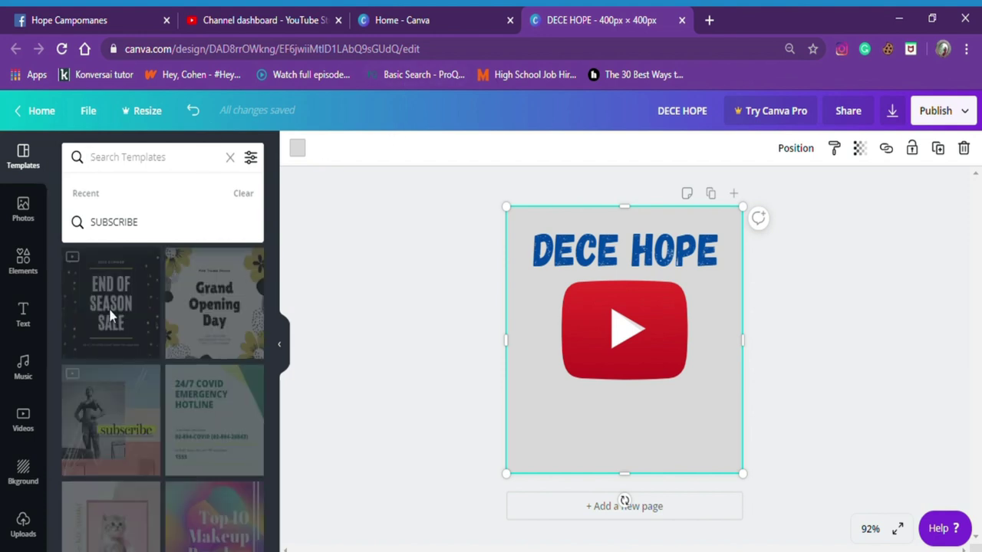
Add a new heading with the text SUBSCRIBE to the page.
left_click(26, 313)
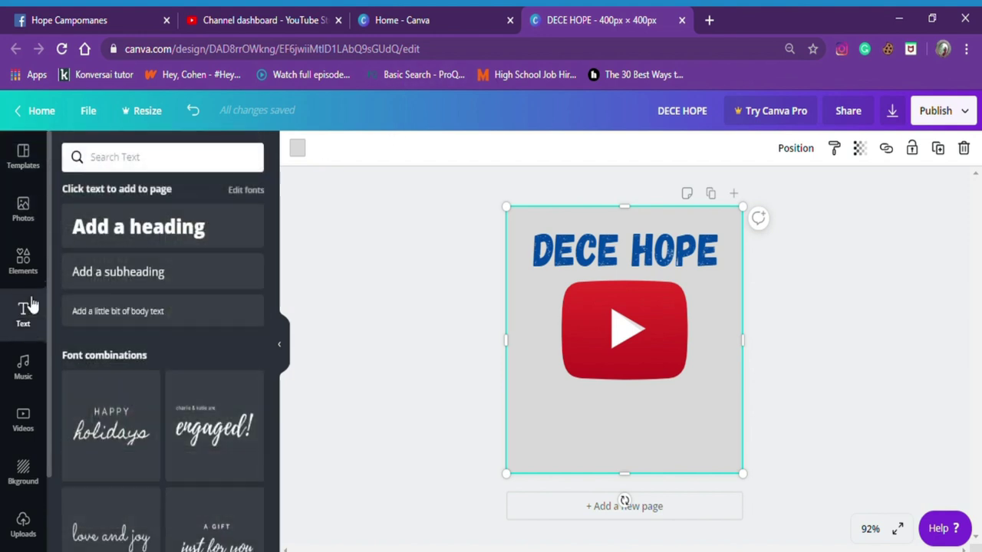
left_click(191, 170)
type("SUBSCRIBE")
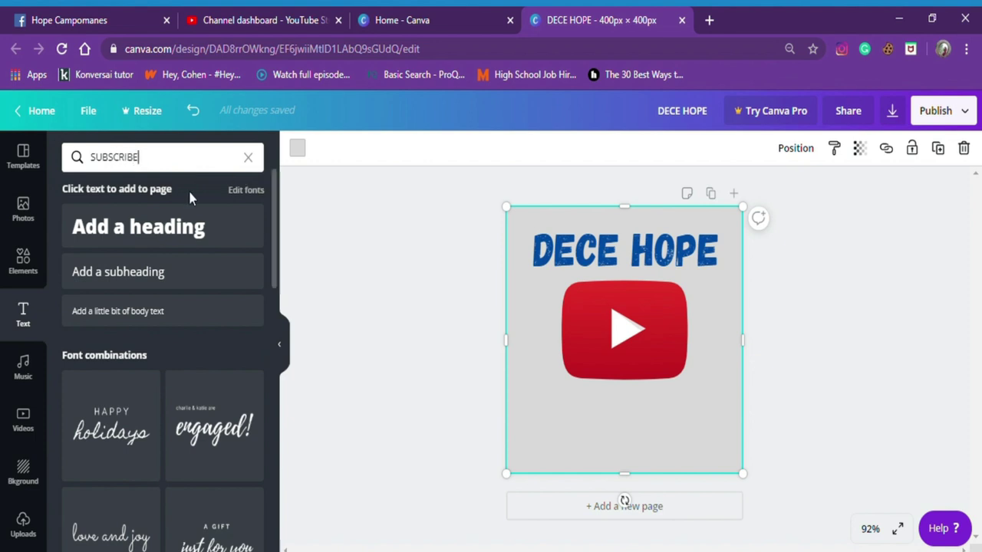
left_click(197, 227)
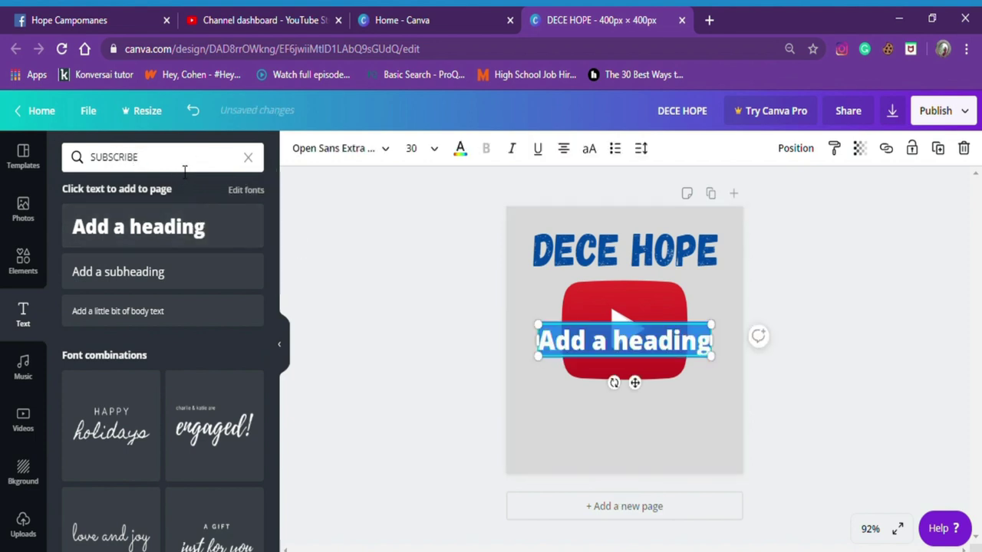
type("S")
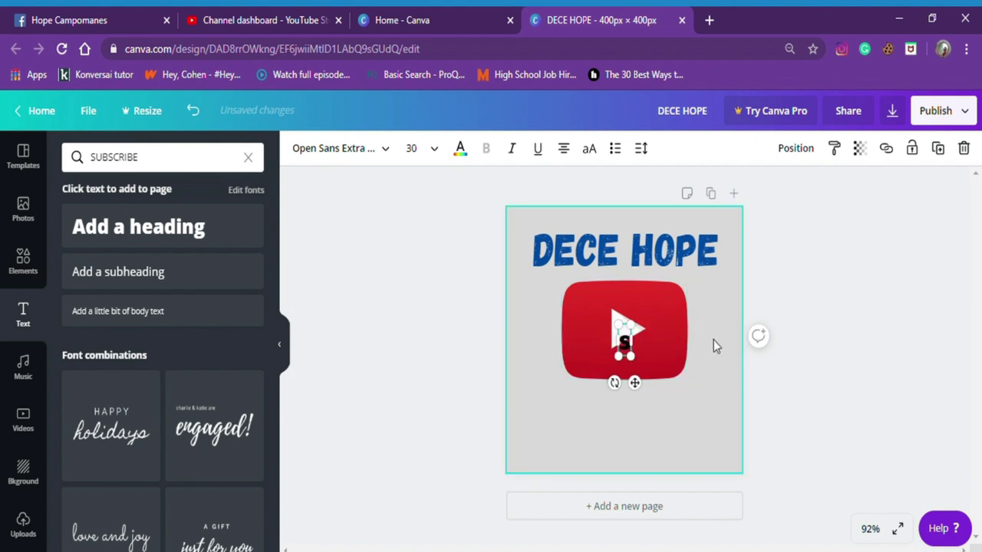
type("UBS")
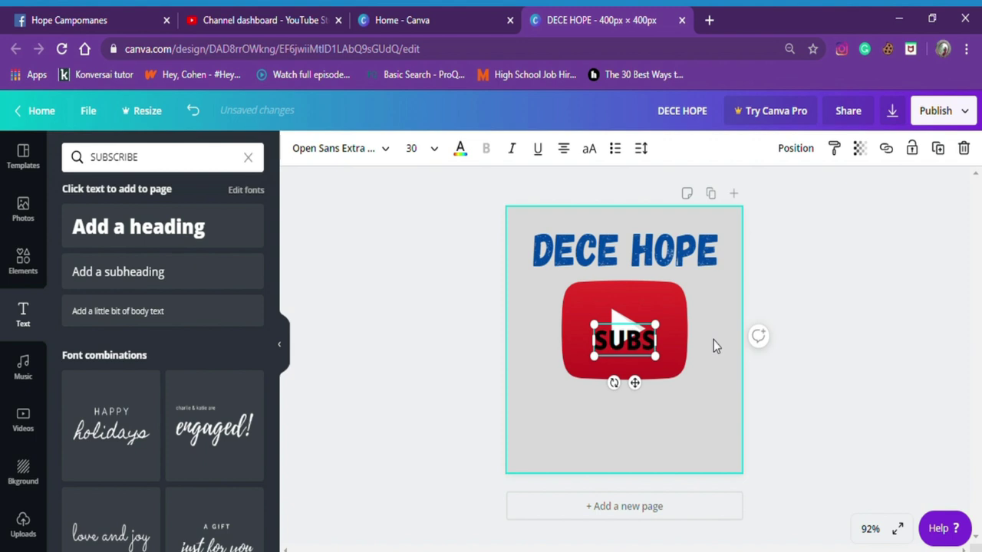
type("CRIBE")
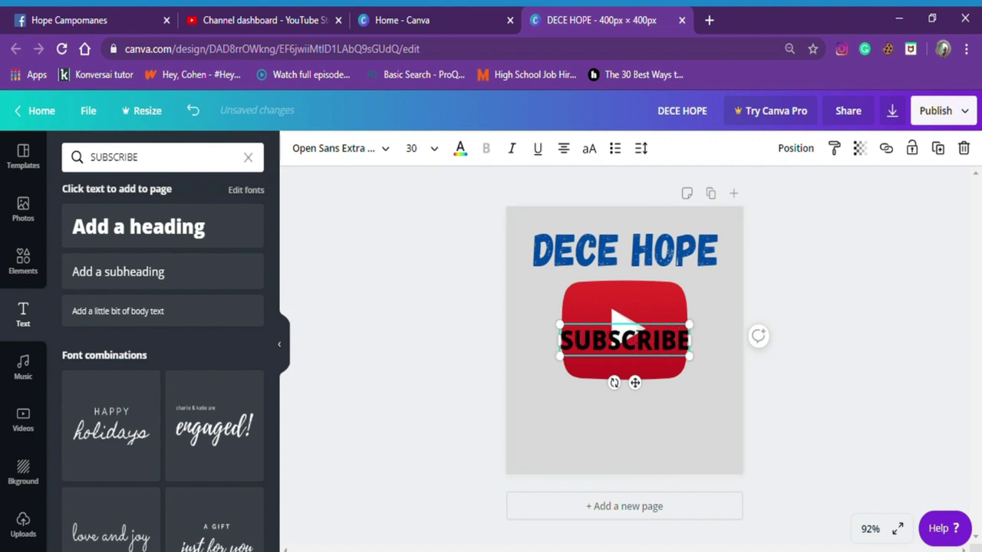
Set the SUBSCRIBE heading in the Gagalin font, enlarge it to about size 48.6 and place it centered below the YouTube icon.
left_click(390, 149)
left_click(126, 282)
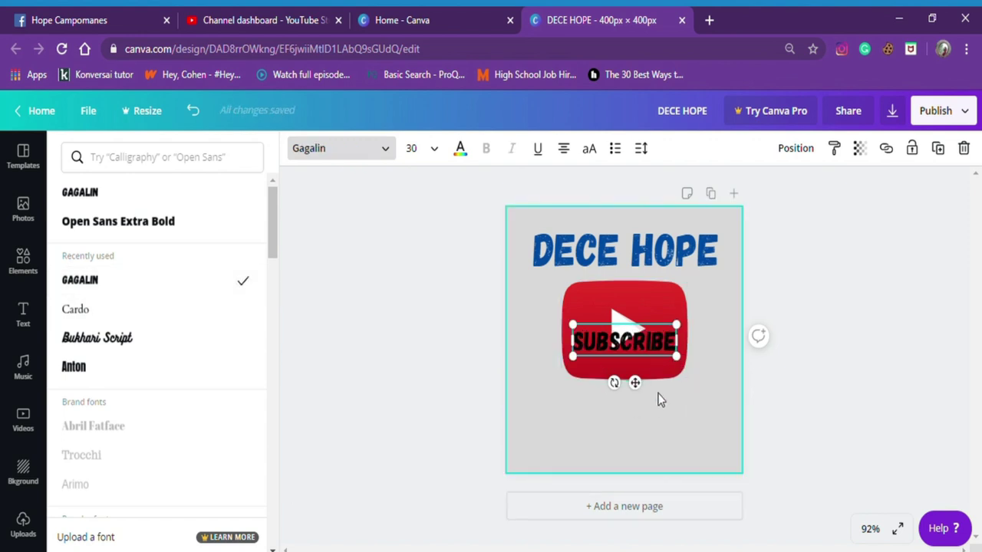
left_click_drag(699, 394, 742, 407)
left_click_drag(659, 401, 639, 477)
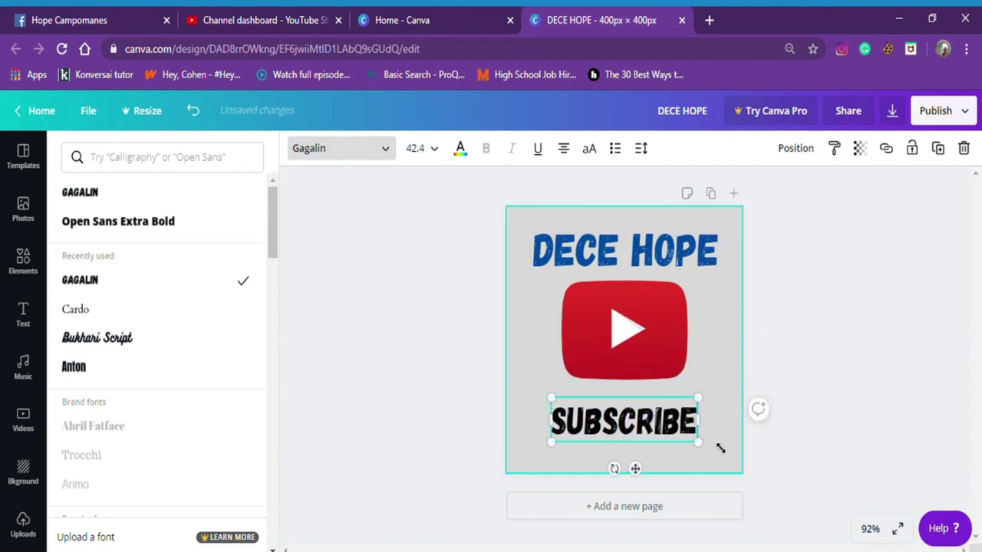
left_click_drag(731, 461, 731, 460)
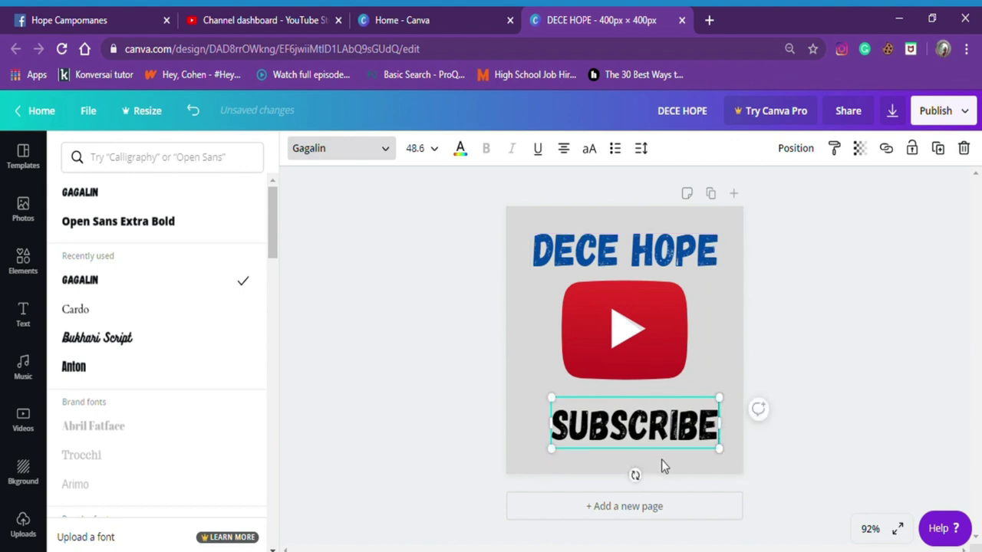
mouse_move(676, 459)
left_mouse_down()
mouse_move(660, 465)
mouse_move(669, 462)
left_mouse_up()
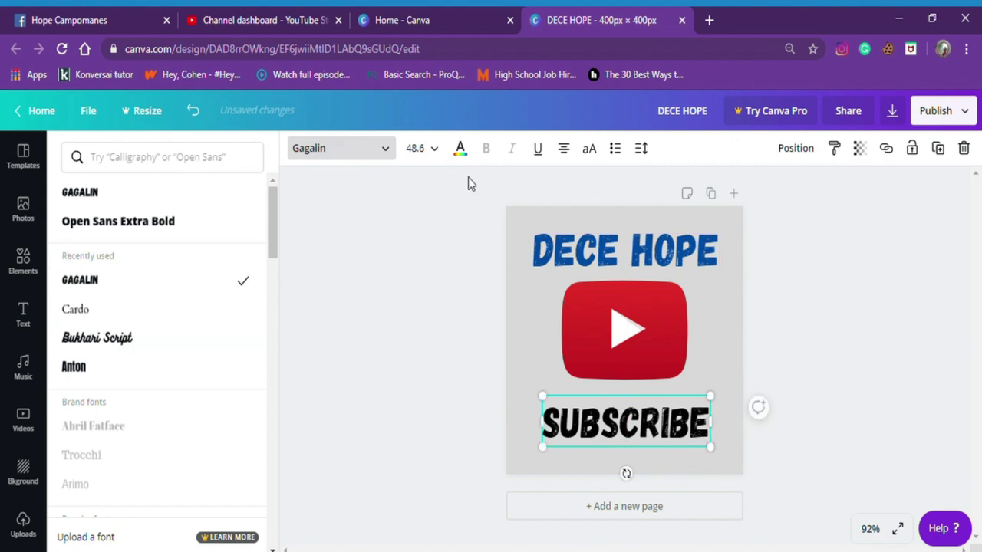
Color the SUBSCRIBE text the same dark blue as the channel name and widen its text box slightly on both sides.
left_click(461, 149)
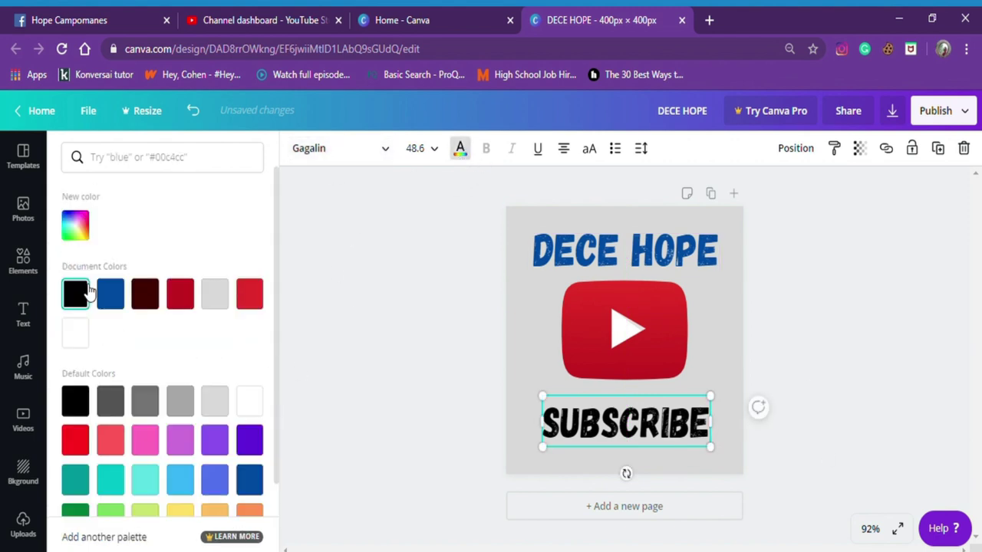
left_click(119, 293)
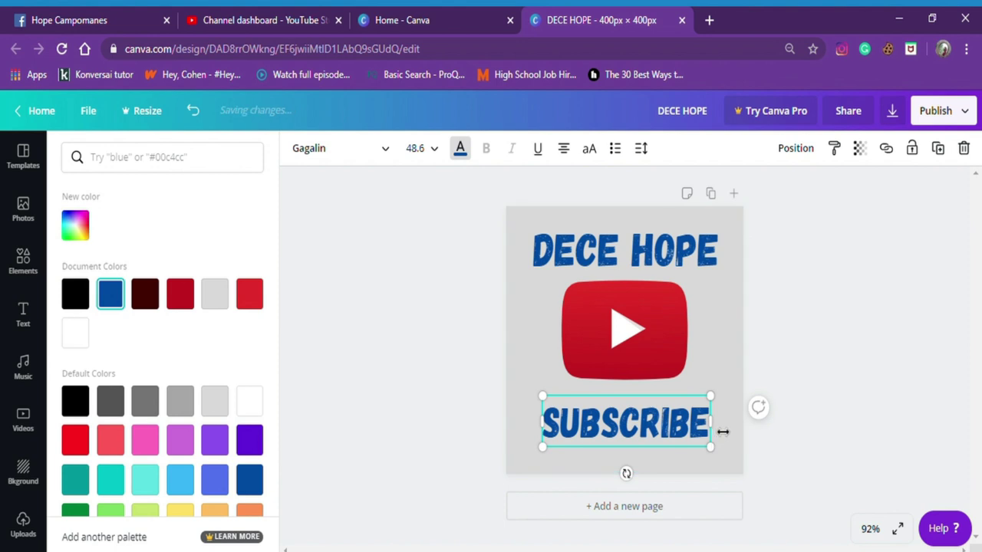
left_click_drag(724, 432, 738, 433)
left_click_drag(542, 433, 535, 433)
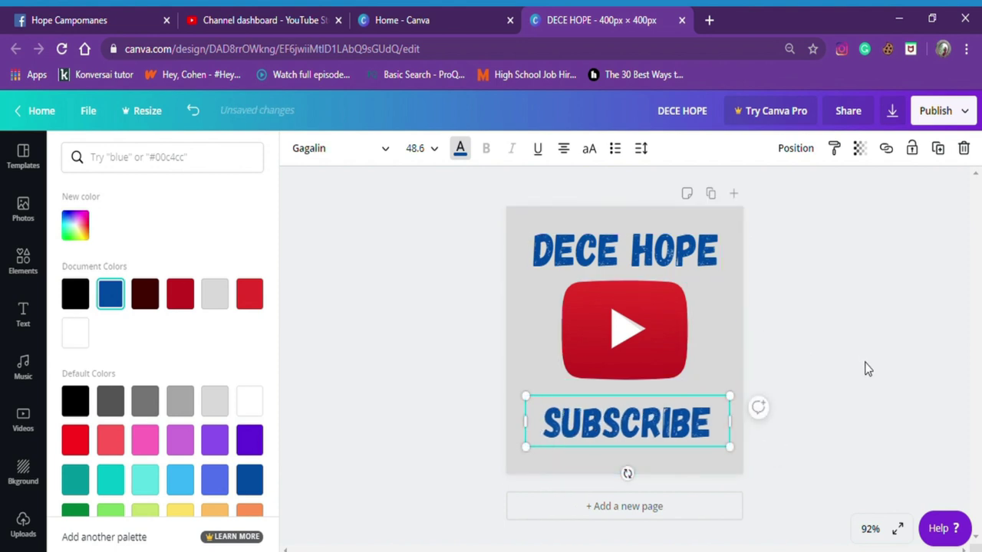
Try teal, dark red, pink and light orange as the background color, and settle on yellow.
left_click(724, 343)
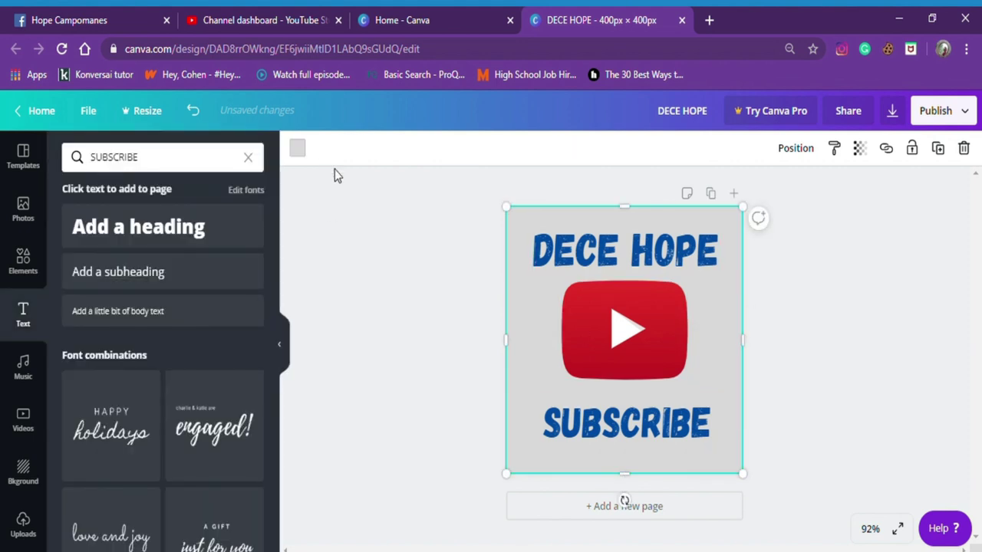
left_click(298, 150)
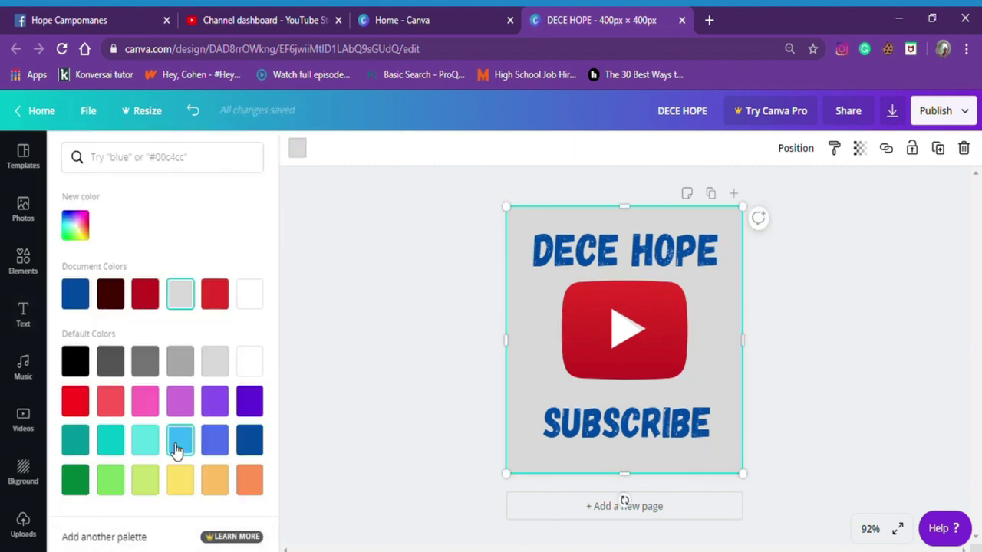
left_click(80, 447)
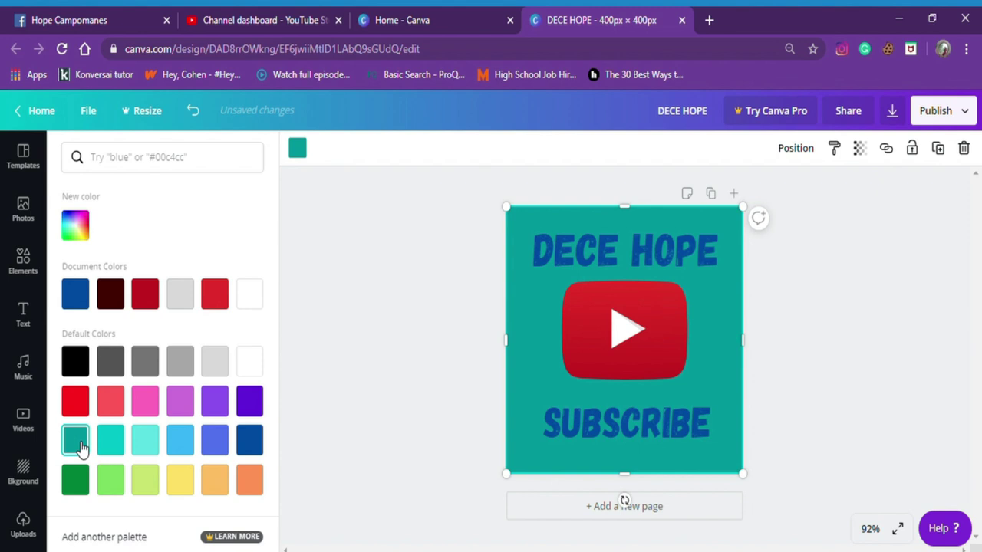
left_click(141, 297)
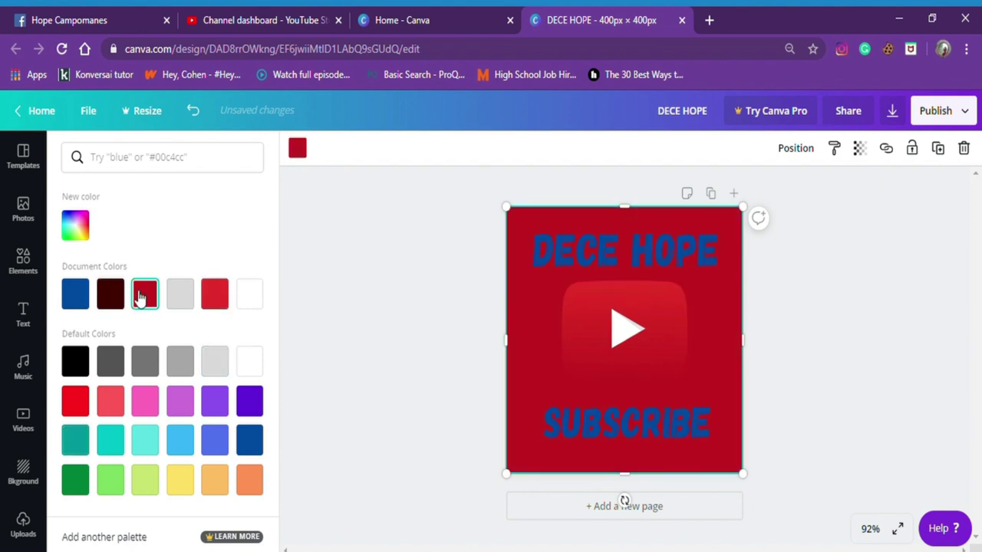
left_click(142, 405)
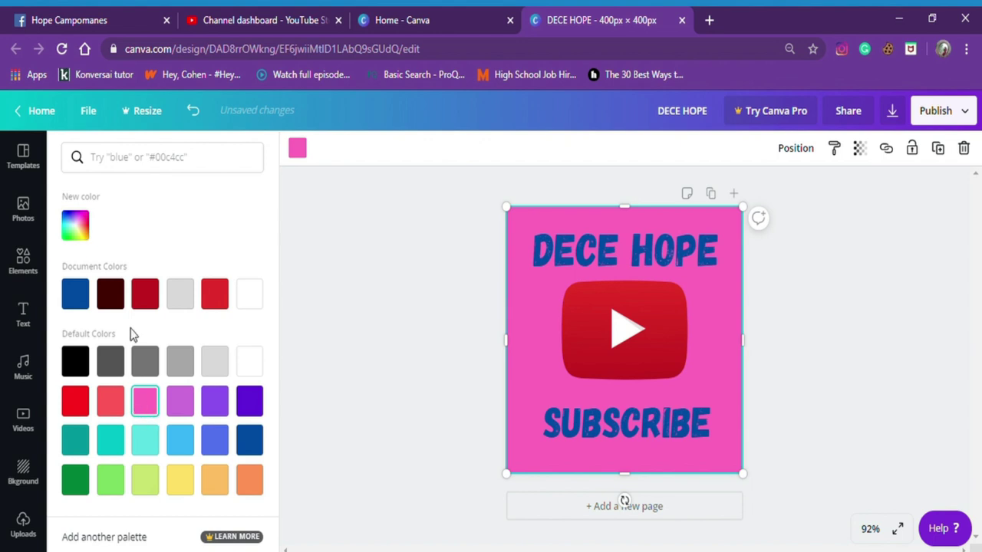
left_click(214, 487)
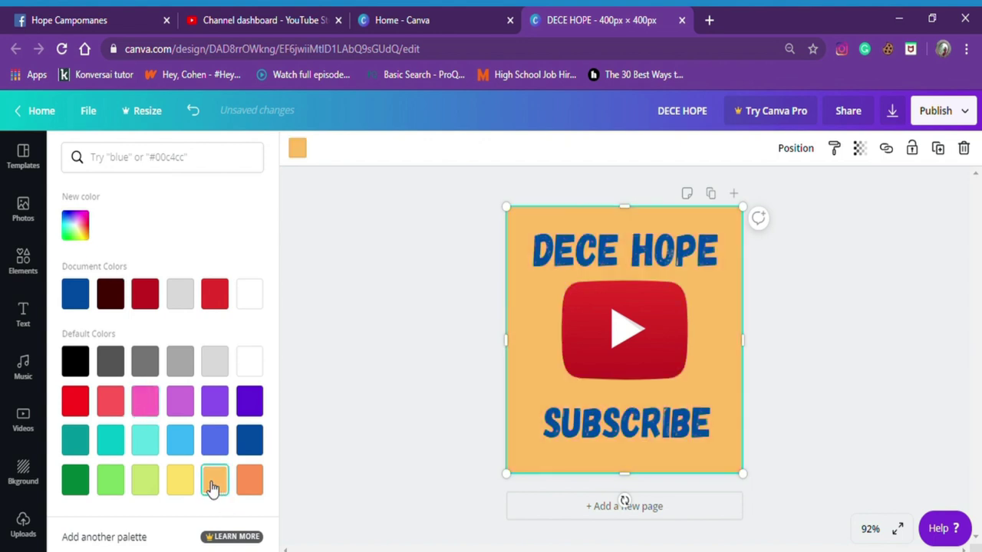
left_click(181, 485)
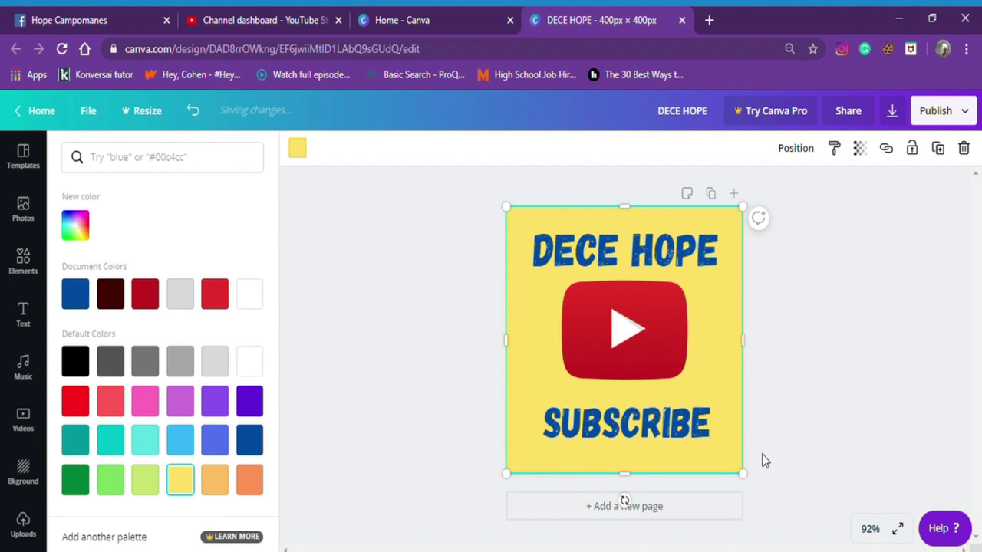
left_click(658, 430)
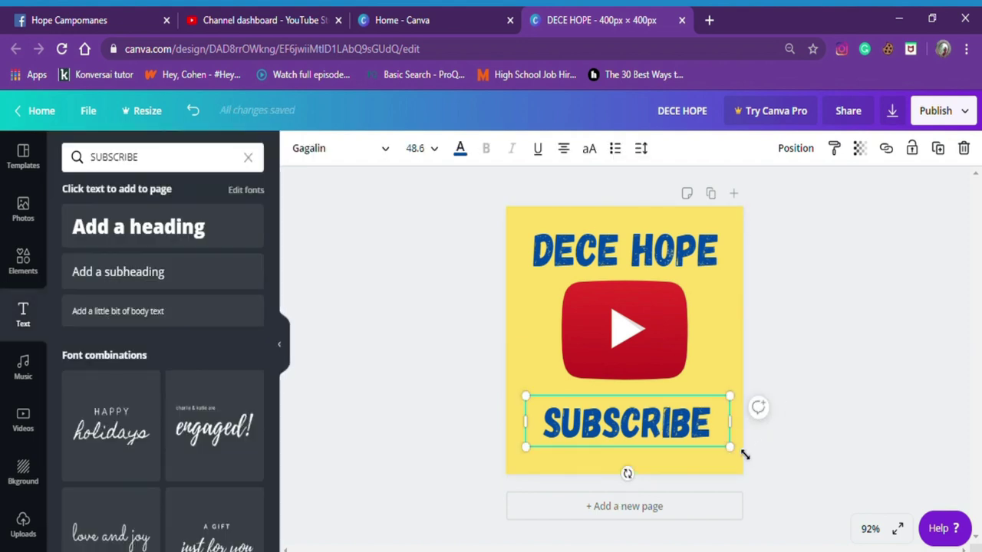
left_click(863, 406)
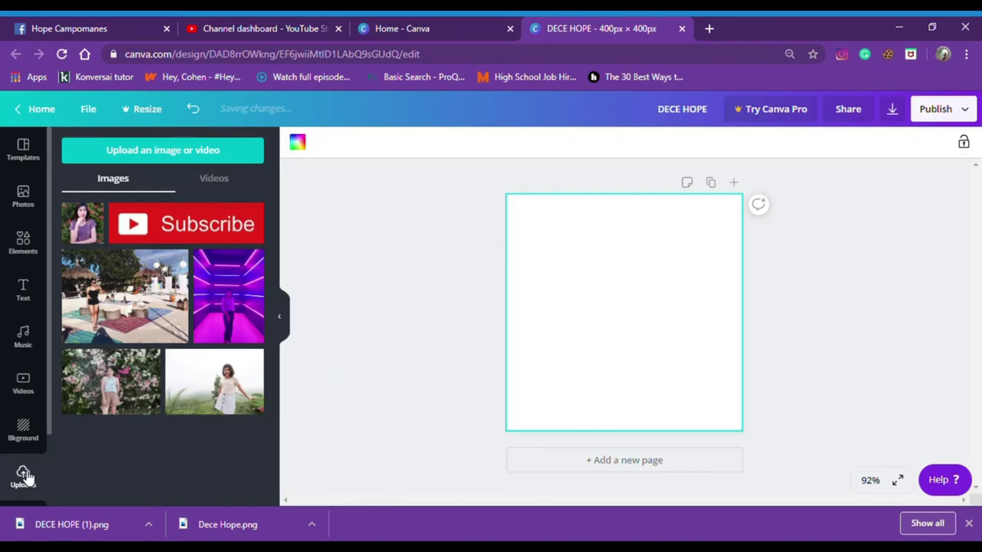
Add the recently used gray square to the blank page and stretch it to cover the whole page.
left_click(281, 316)
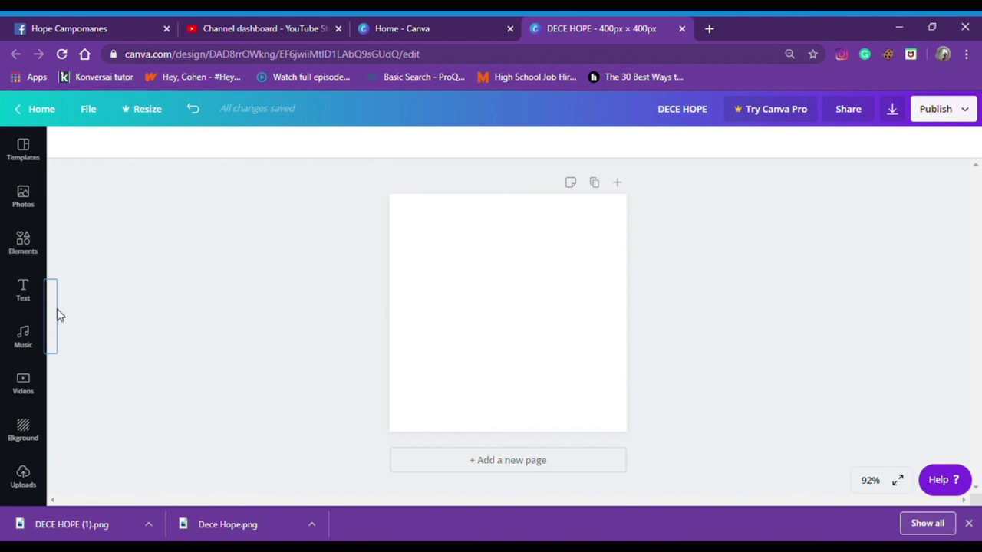
left_click(39, 232)
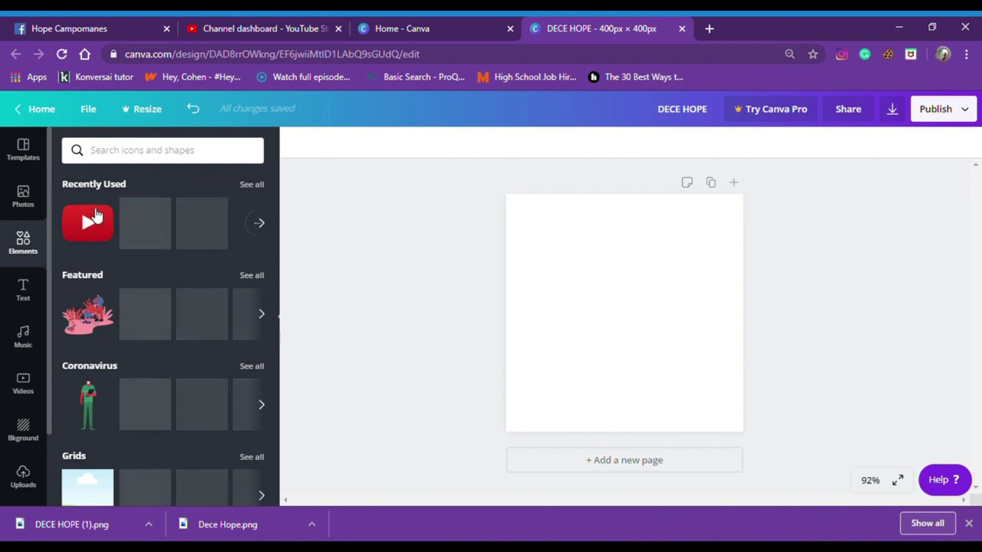
left_click(143, 243)
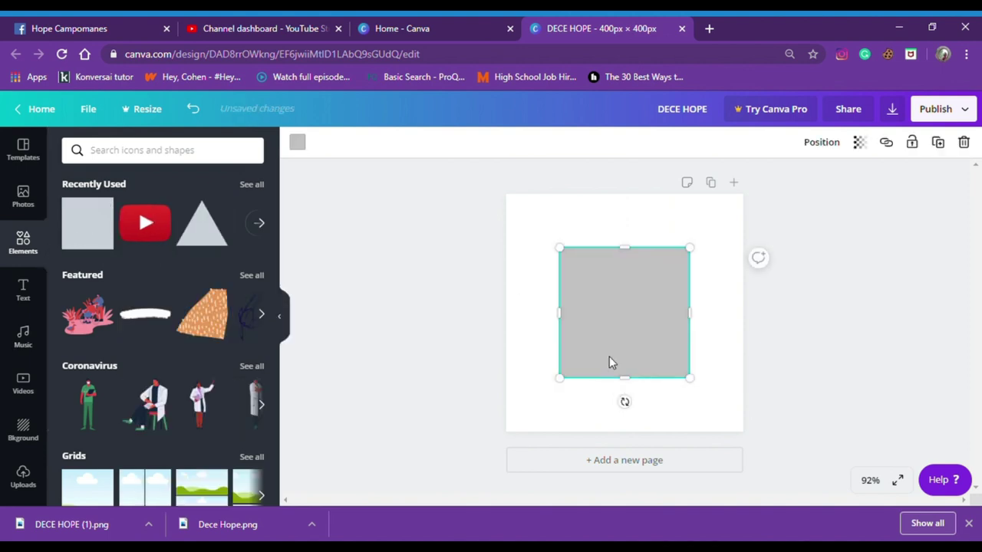
left_click_drag(698, 392, 758, 429)
left_click_drag(557, 242, 508, 196)
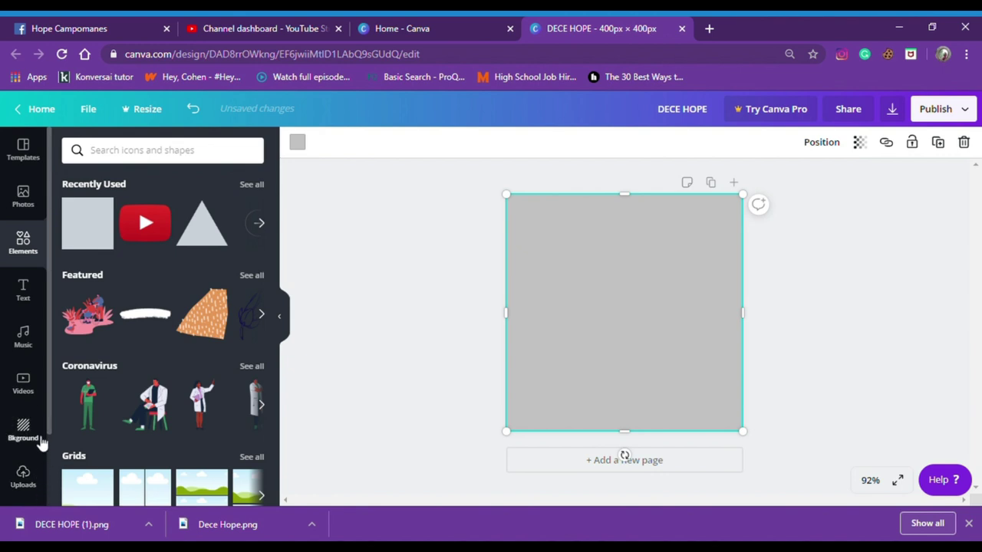
Add the uploaded purple neon-room photo, stretch it to cover the whole page and remove the gray square.
left_click(34, 479)
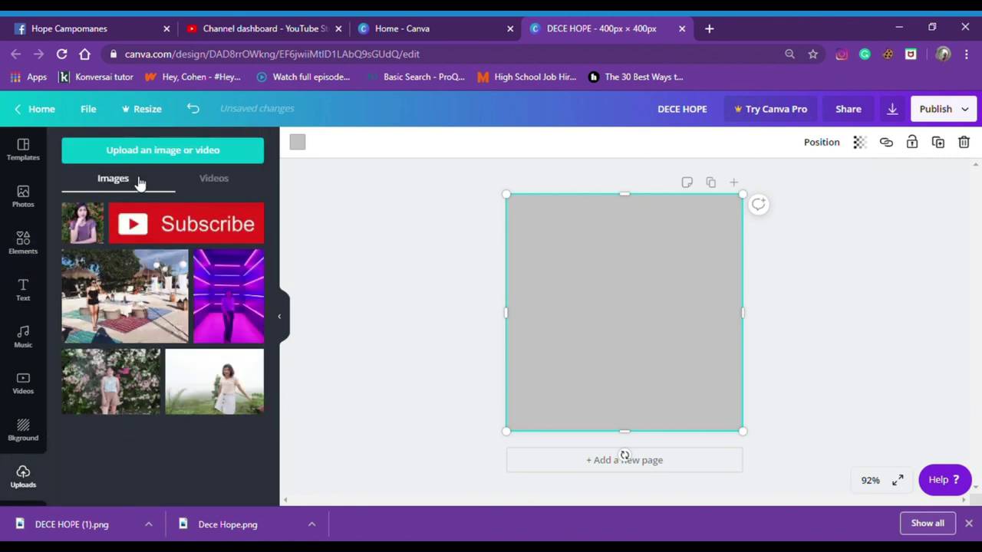
left_click(248, 307)
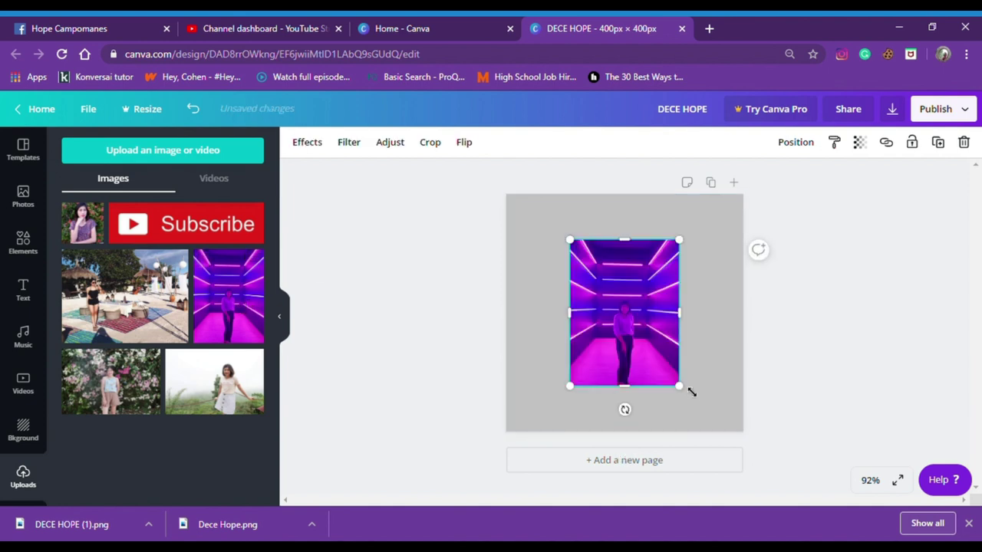
left_click_drag(691, 400, 716, 445)
left_click_drag(577, 342, 507, 345)
left_click_drag(714, 338, 742, 337)
left_click_drag(632, 247, 630, 194)
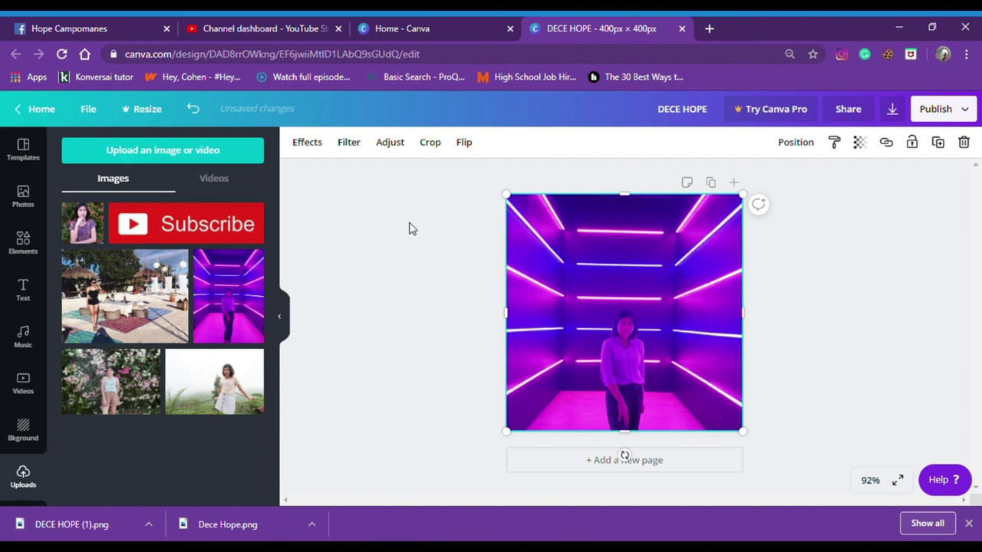
key("Delete")
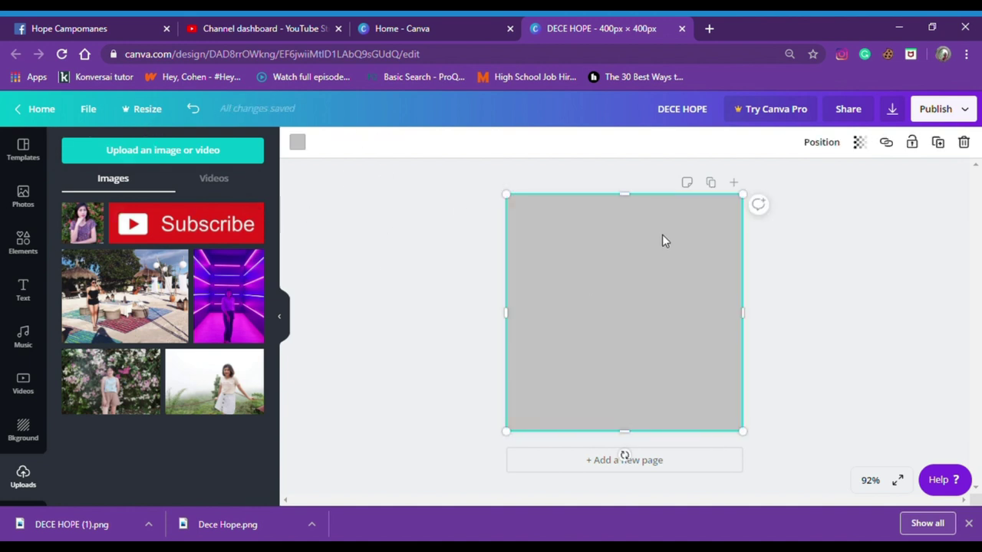
left_click(962, 143)
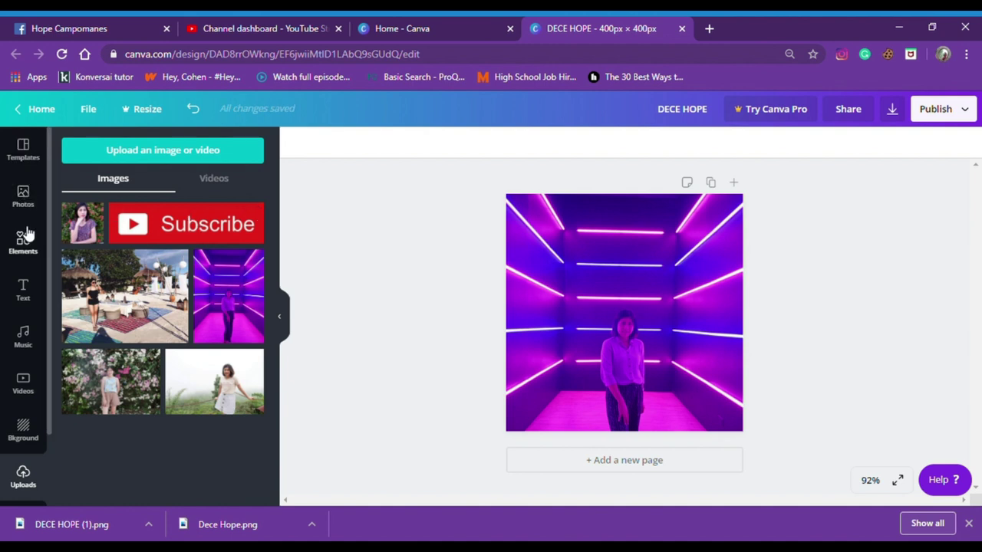
Add a heading over the photo reading SUBSCRIBE in capital letters.
left_click(23, 290)
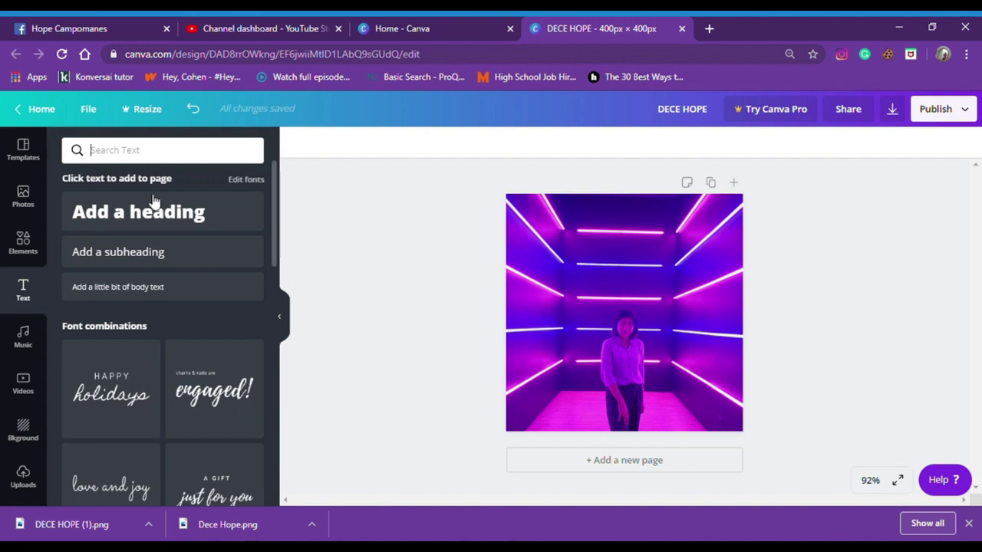
left_click(145, 212)
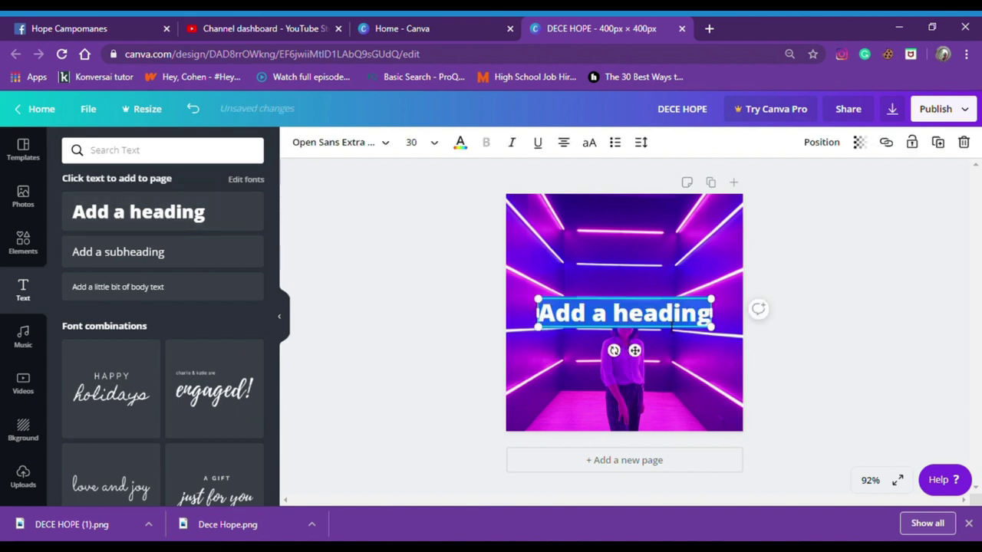
type("Sub")
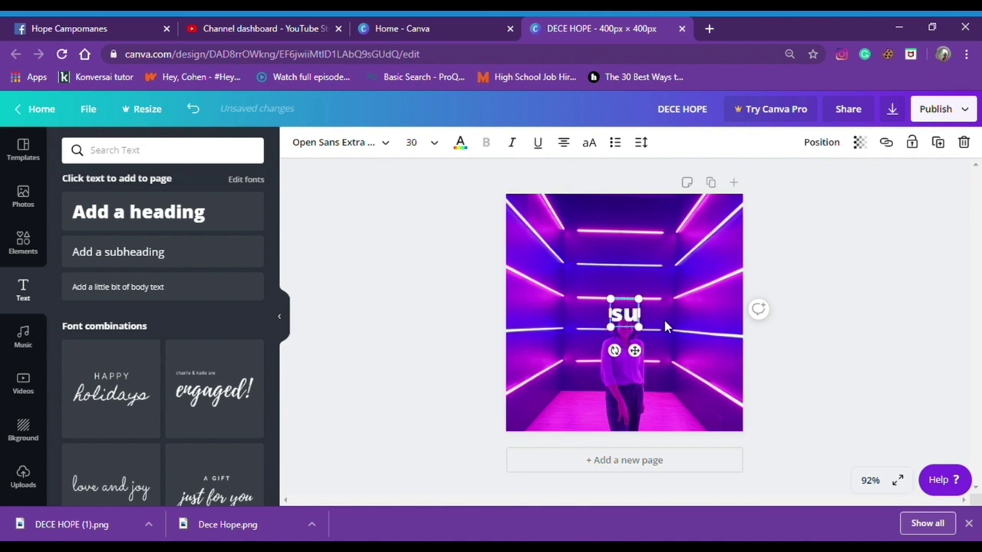
key("BackSpace")
key("BackSpace")
key("BackSpace")
type("SU")
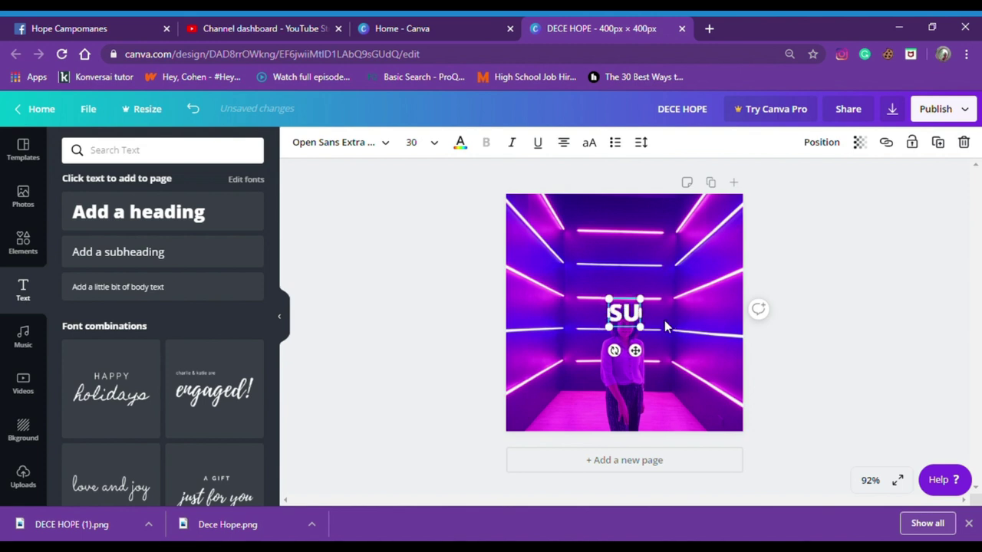
type("BSCRIBE")
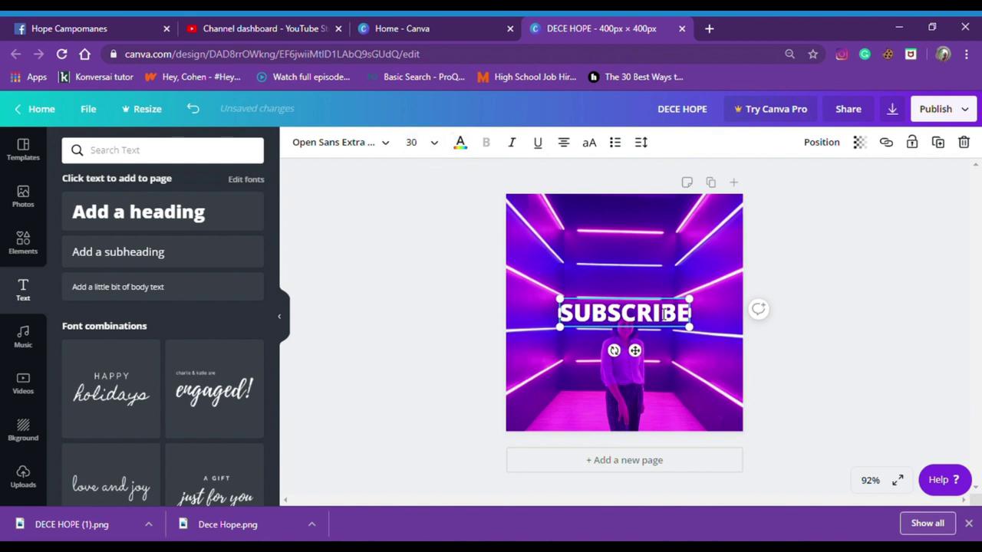
Move the SUBSCRIBE heading above the person's head and enlarge it to about size 50.2, nearly the full page width.
left_click_drag(644, 356, 646, 297)
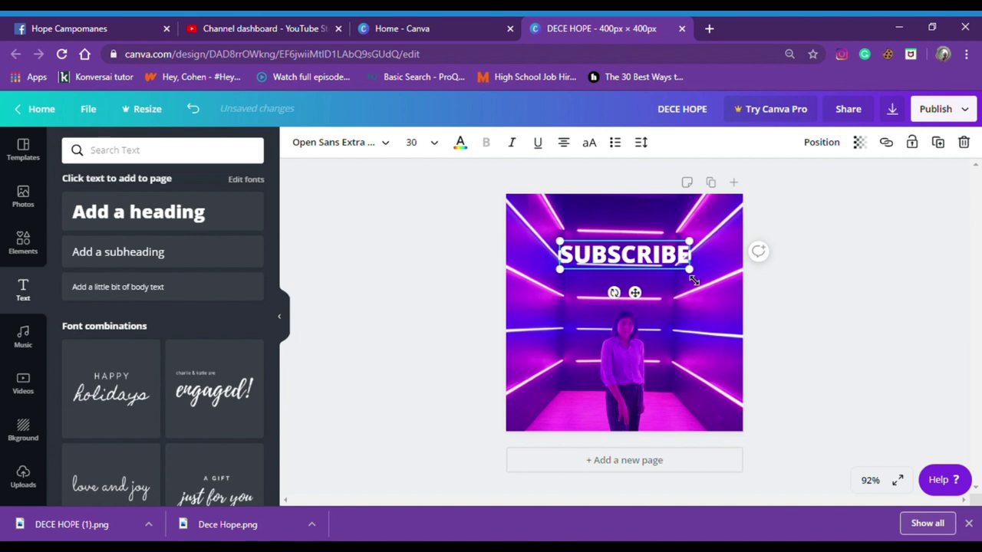
left_click_drag(724, 288, 741, 296)
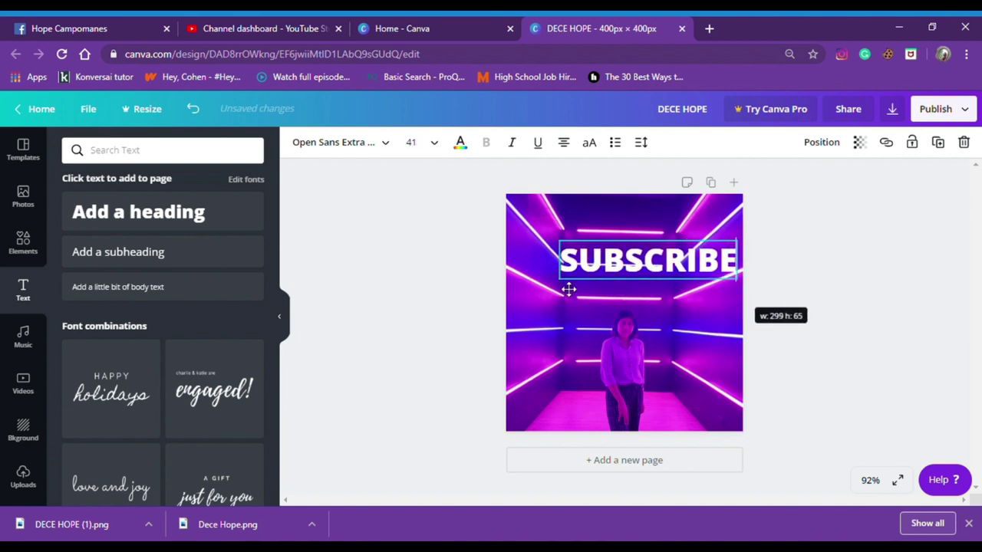
left_click_drag(544, 292, 524, 294)
left_click_drag(637, 241, 637, 236)
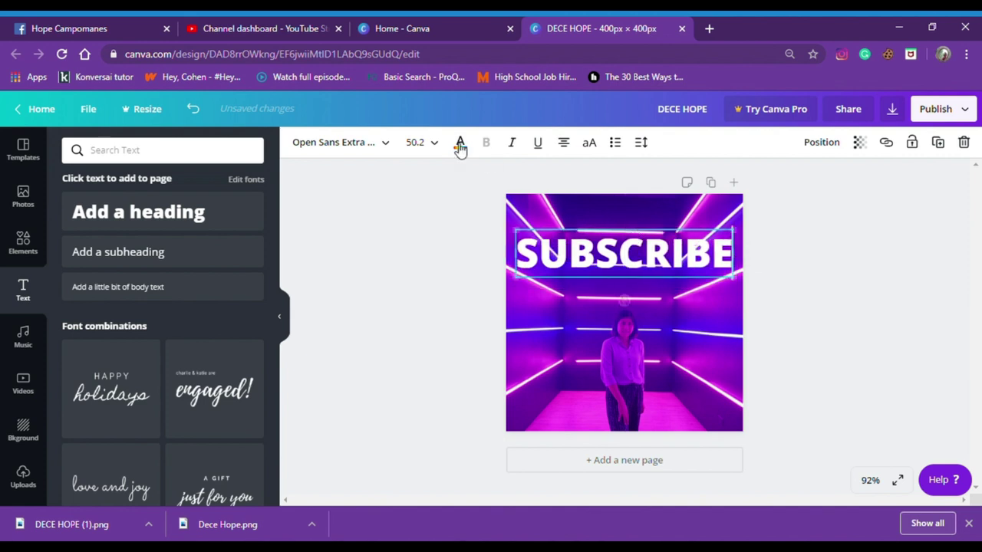
Change the SUBSCRIBE heading to the Gagalin font and enlarge it to about size 64.4, nearly filling the page width.
left_click(387, 144)
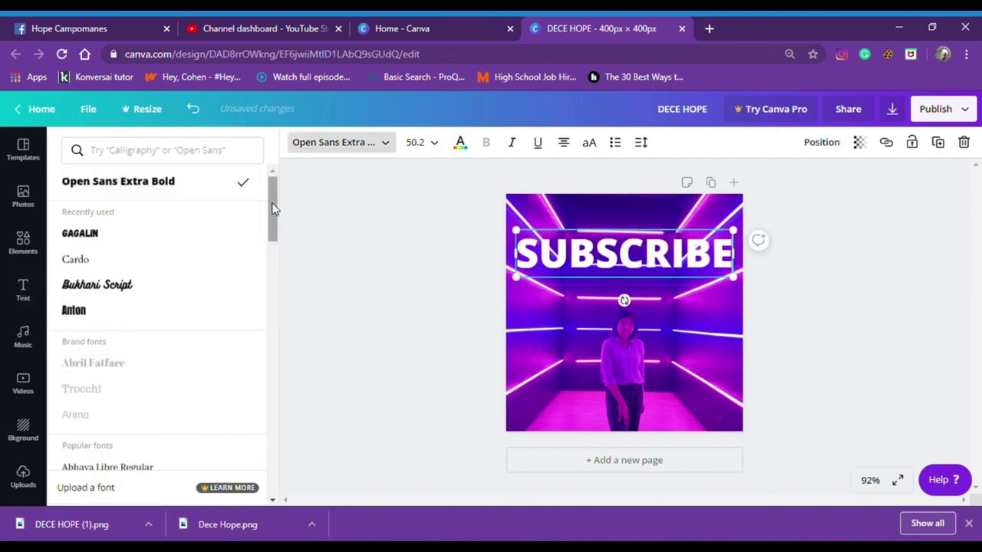
left_click(113, 244)
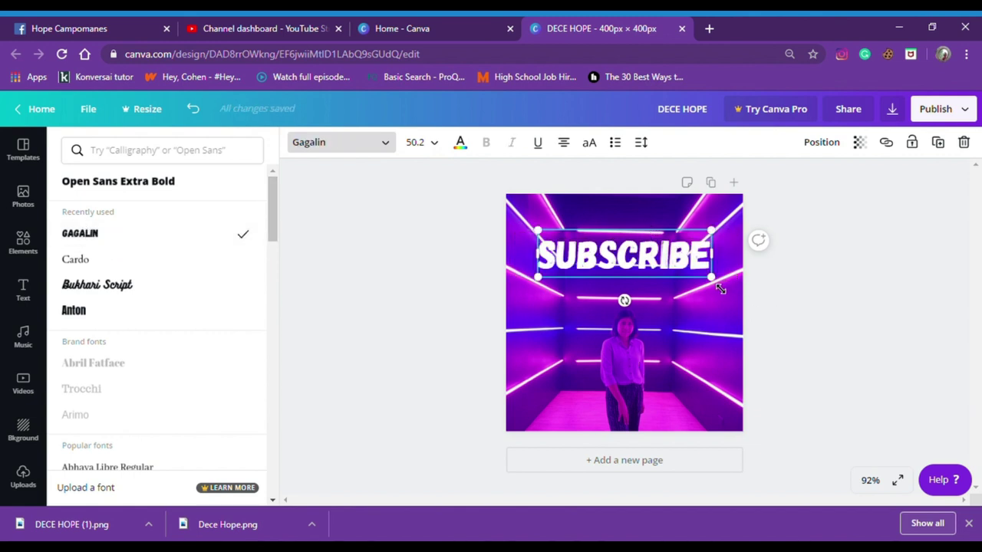
left_click_drag(736, 298, 756, 307)
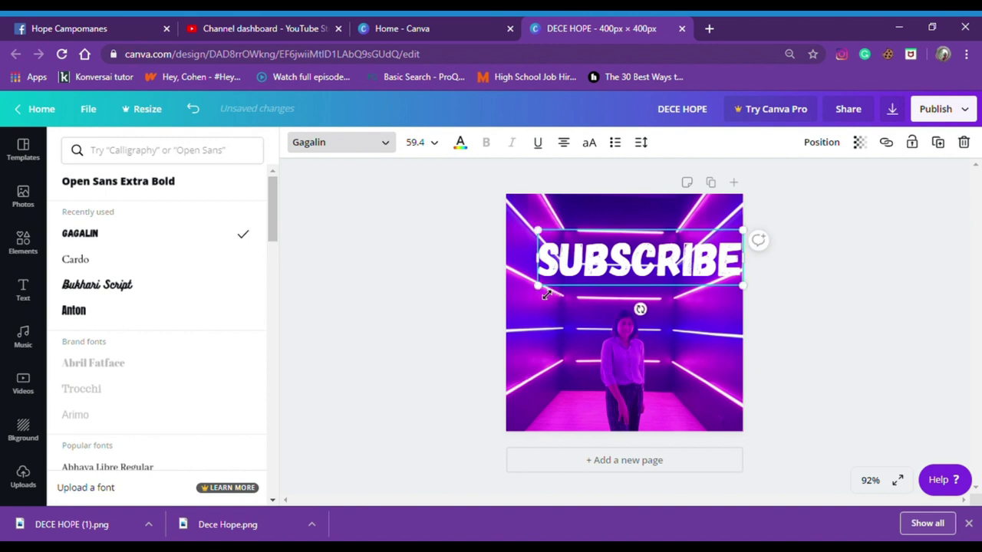
mouse_move(523, 295)
left_mouse_down()
mouse_move(502, 296)
mouse_move(515, 292)
left_mouse_up()
left_click_drag(740, 296, 743, 300)
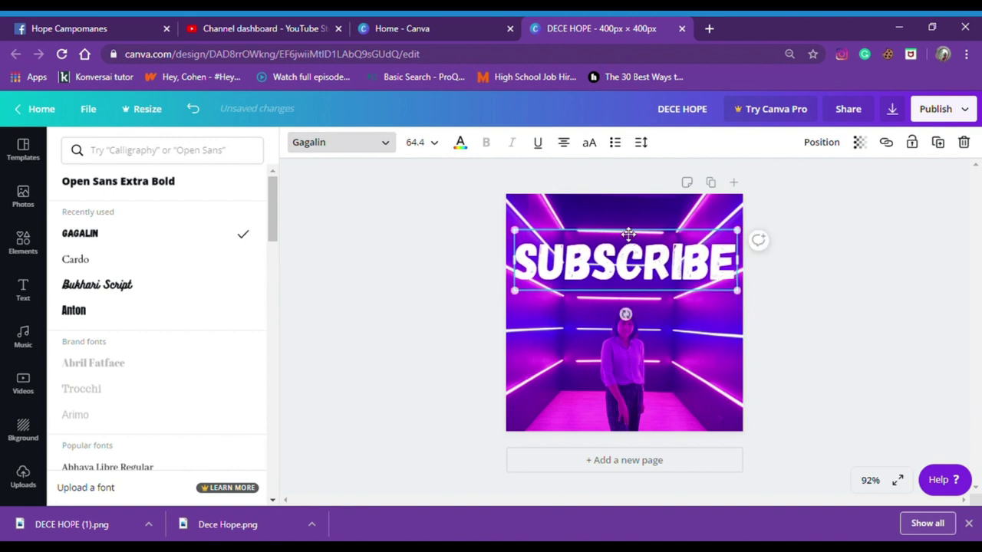
left_click(756, 372)
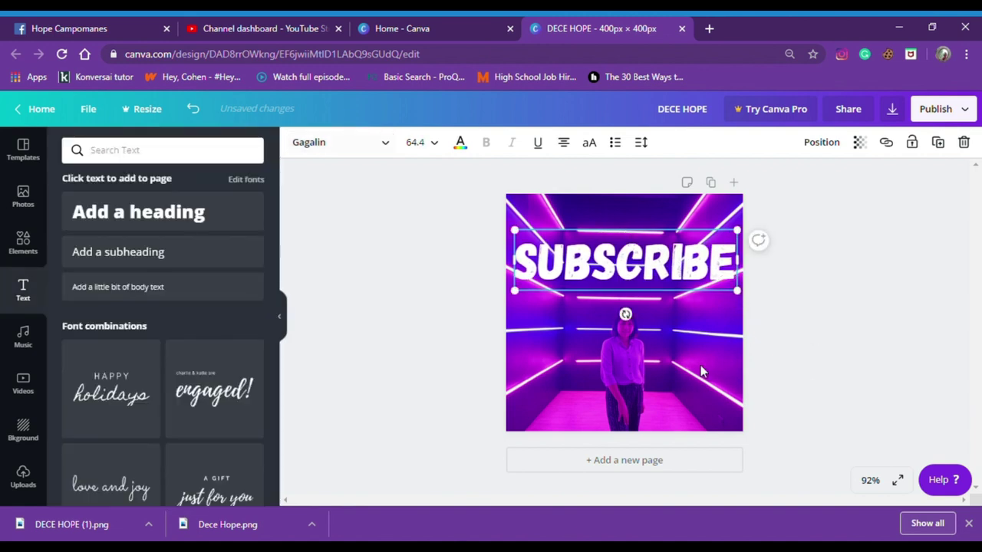
left_click(812, 350)
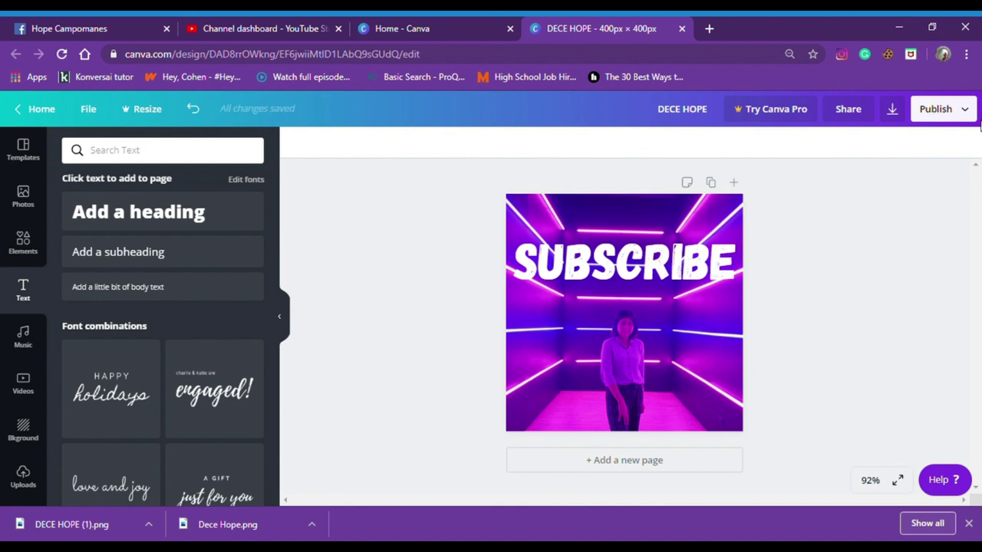
Download the finished photo logo as a PNG and dismiss the Canva Pro trial offer.
left_click(973, 119)
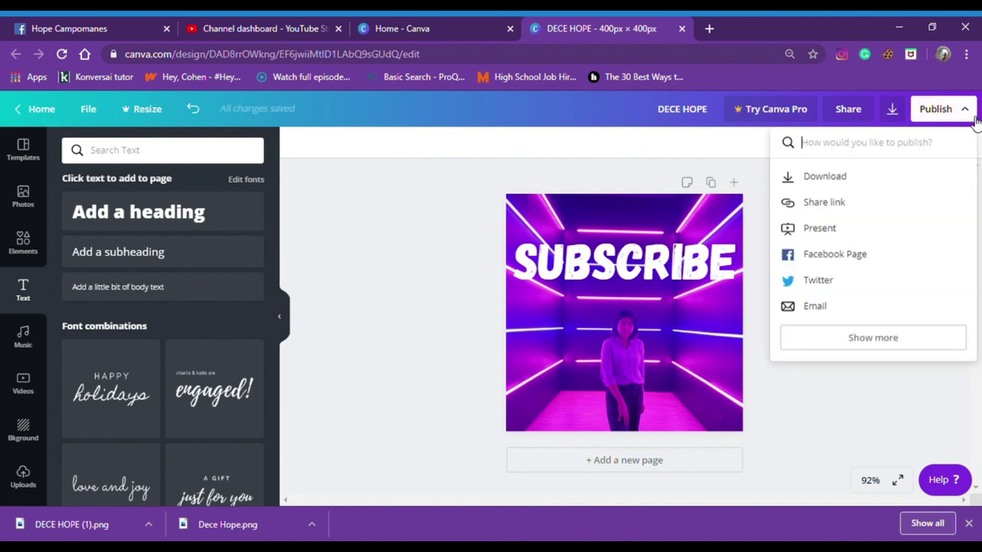
left_click(890, 188)
left_click(894, 341)
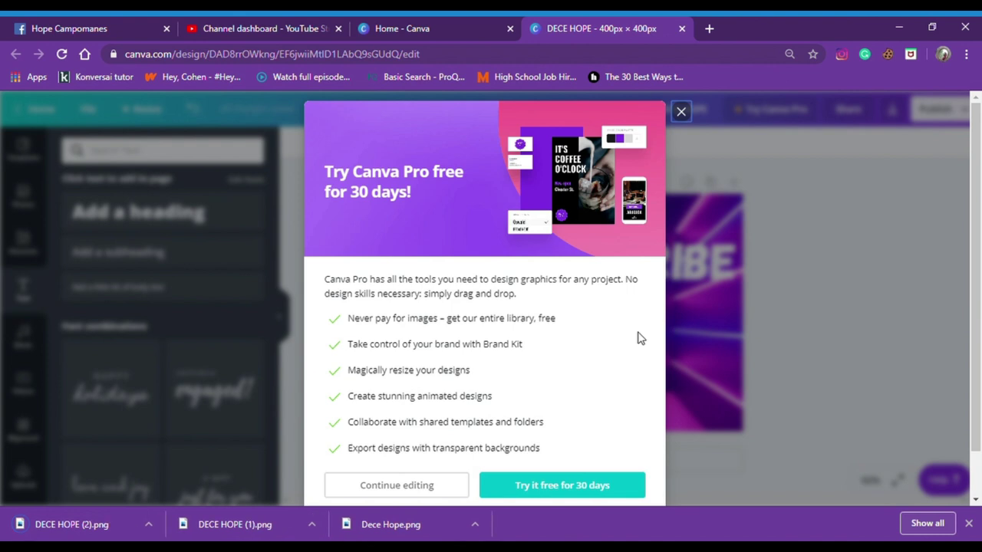
left_click(681, 111)
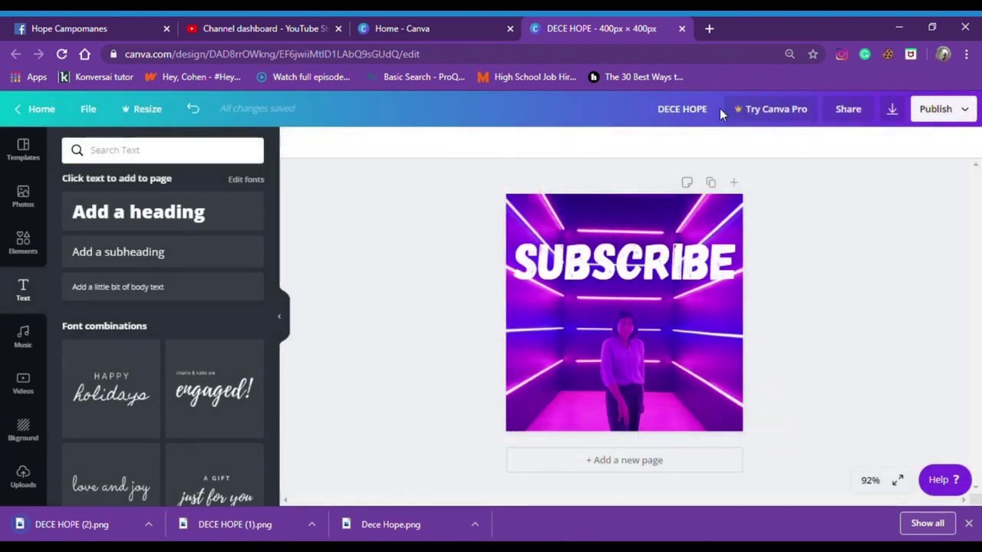
Switch to YouTube Studio, choose the yellow SUBSCRIBE logo as the video watermark, display it for the entire video and save.
left_click(253, 28)
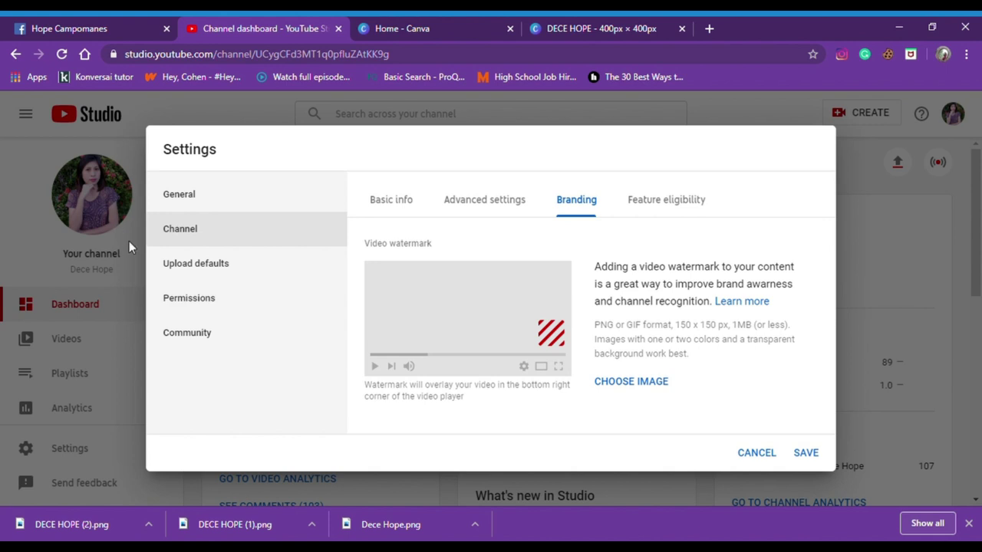
left_click(665, 391)
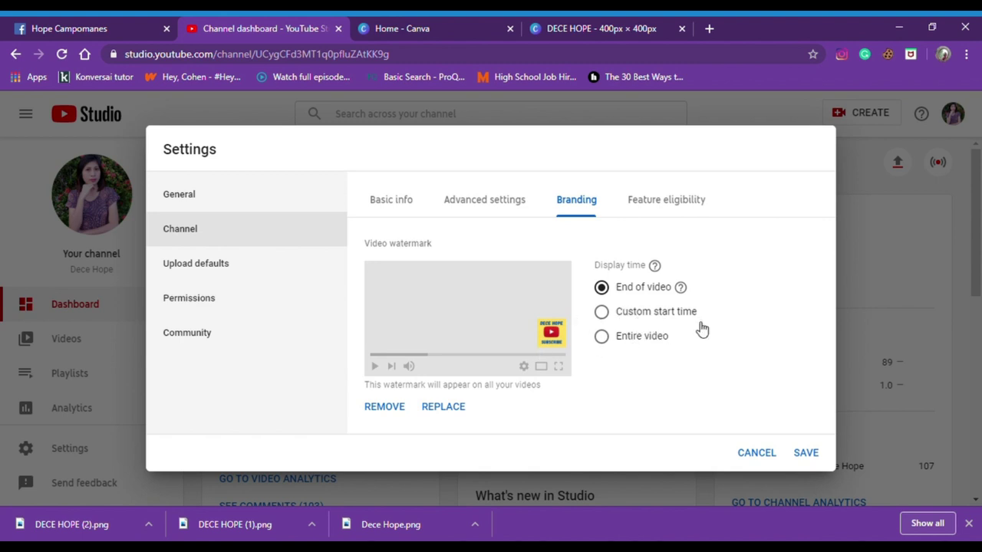
left_click(604, 312)
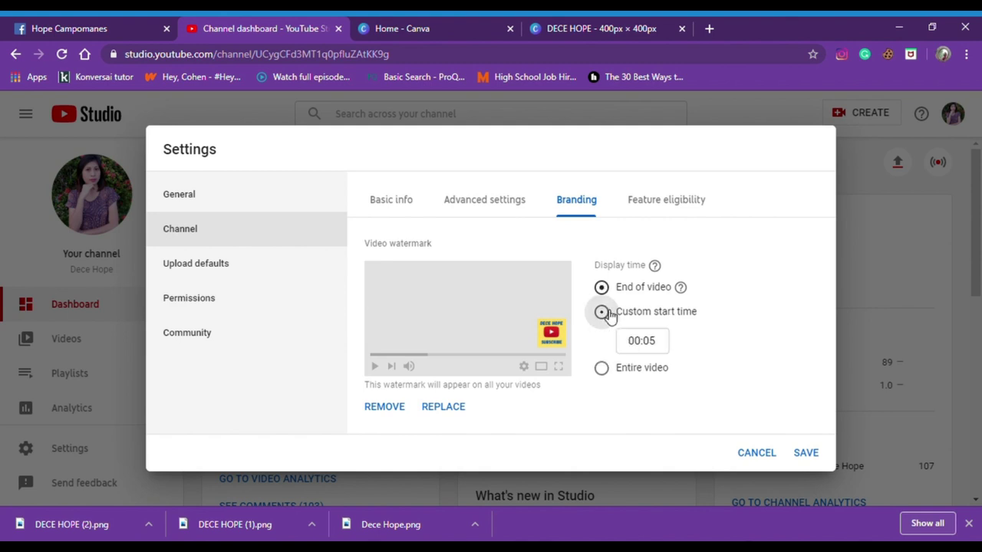
left_click(603, 368)
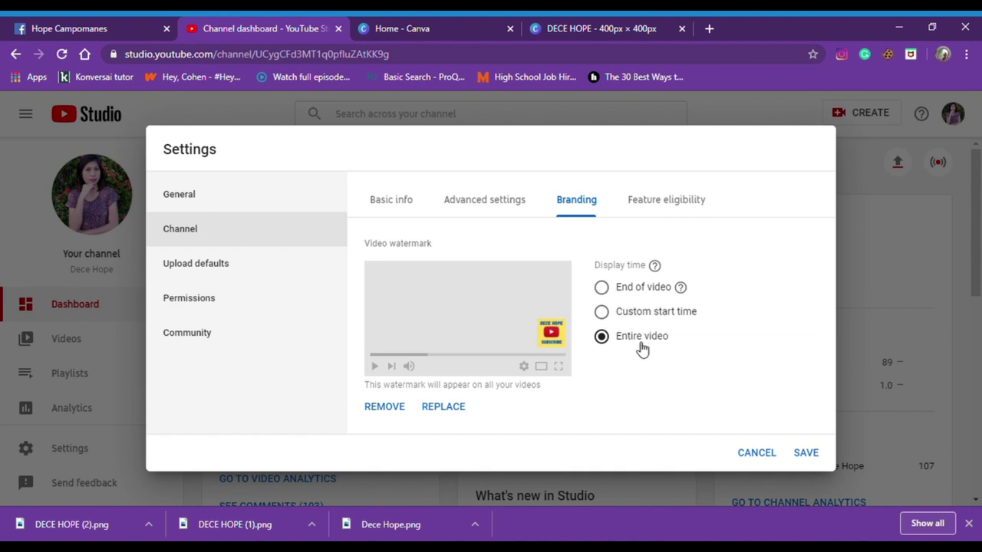
left_click(807, 454)
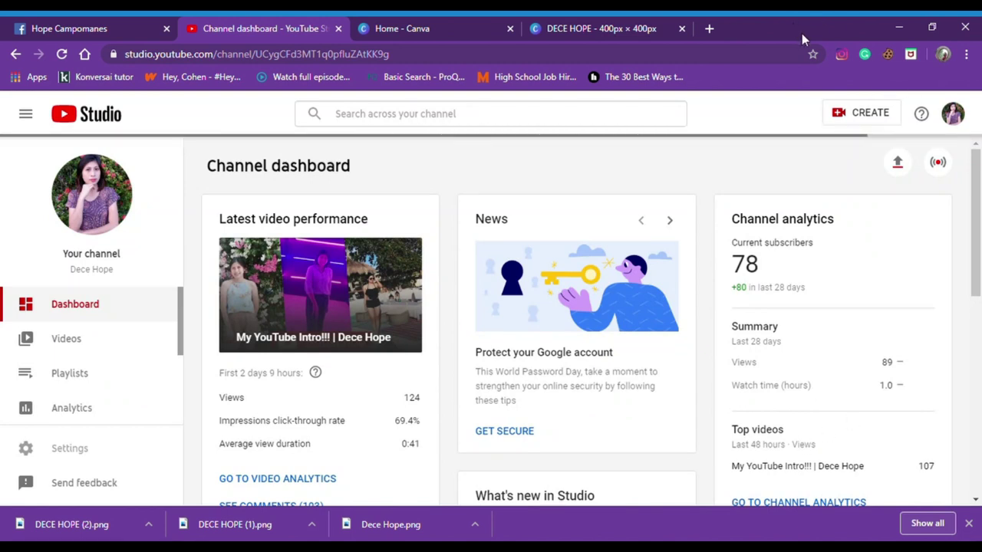
Open YouTube in a new browser tab.
left_click(710, 29)
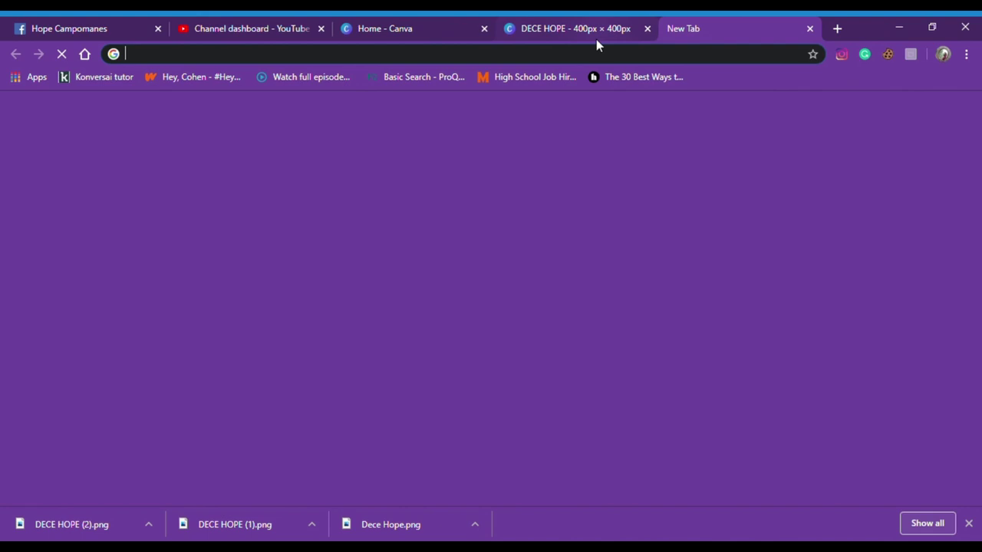
type("Y")
key("Return")
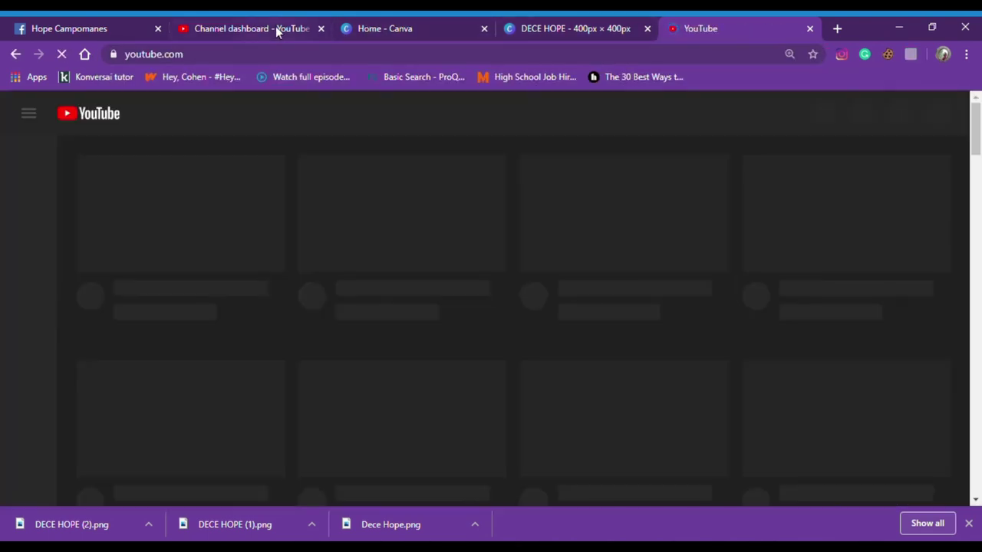
Open your channel page from YouTube Studio and play the "My YouTube Intro!!!" video with sound to check the watermark.
left_click(275, 27)
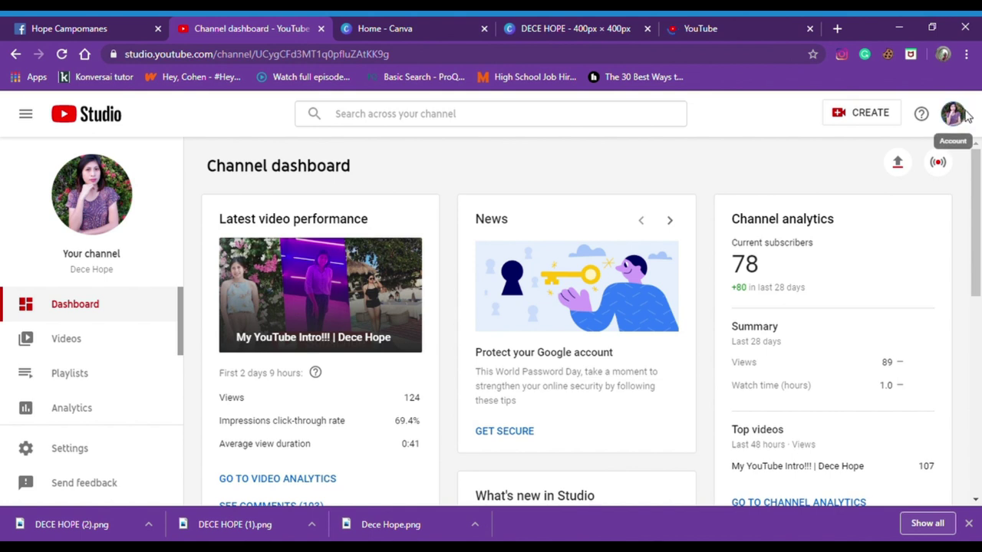
left_click(971, 137)
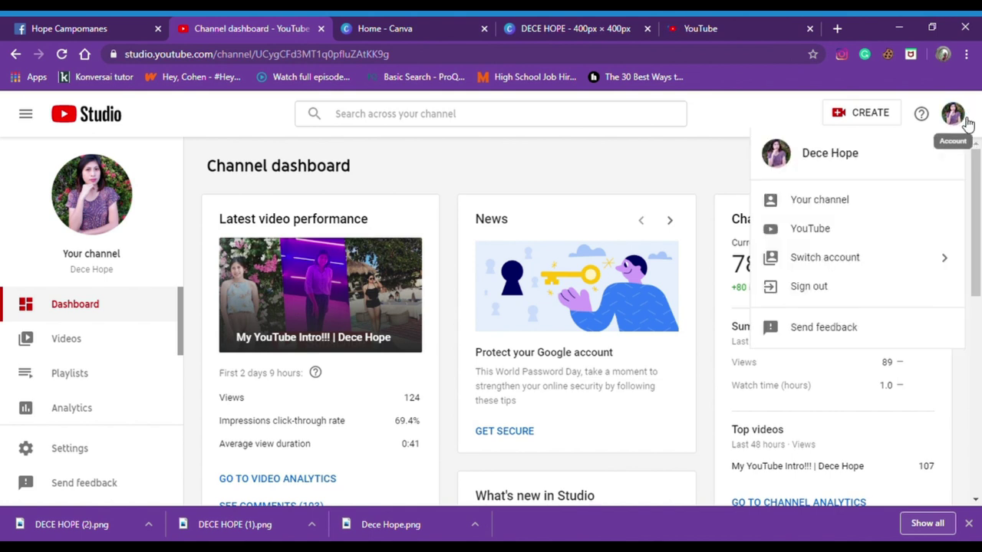
left_click(820, 201)
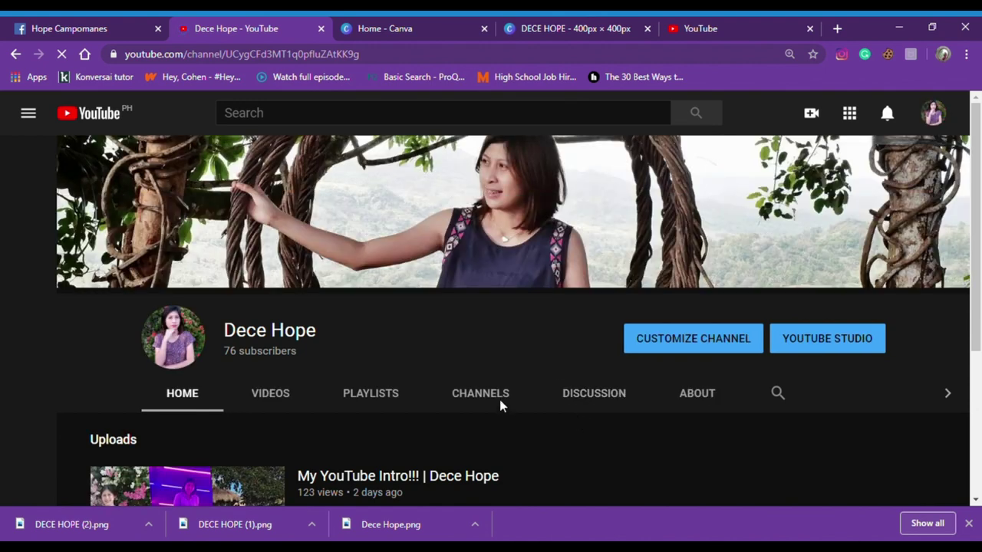
scroll(499, 400, "down", 1)
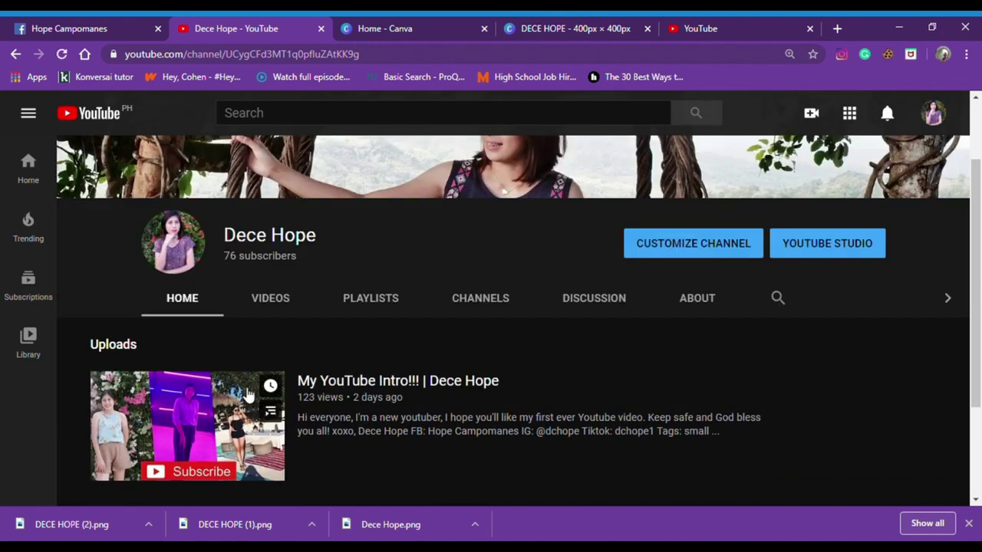
left_click(220, 412)
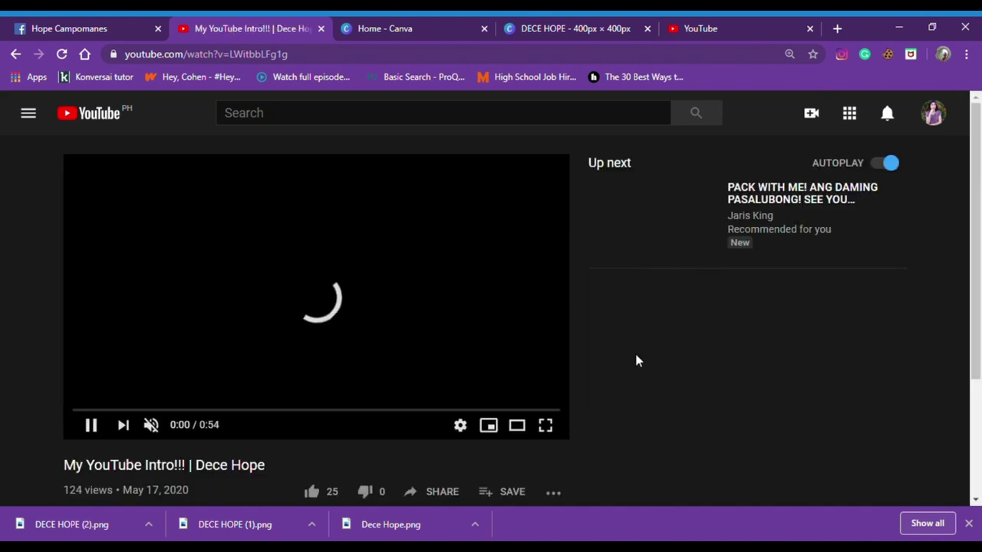
left_click(151, 425)
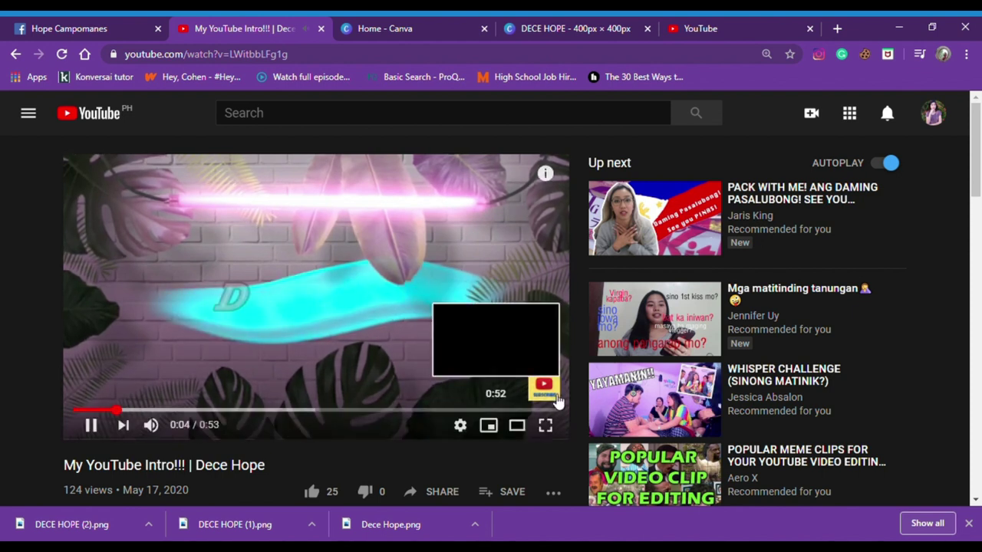
Check the watermark and its subscribe prompt on the playing video, and pause the playback.
mouse_move(551, 397)
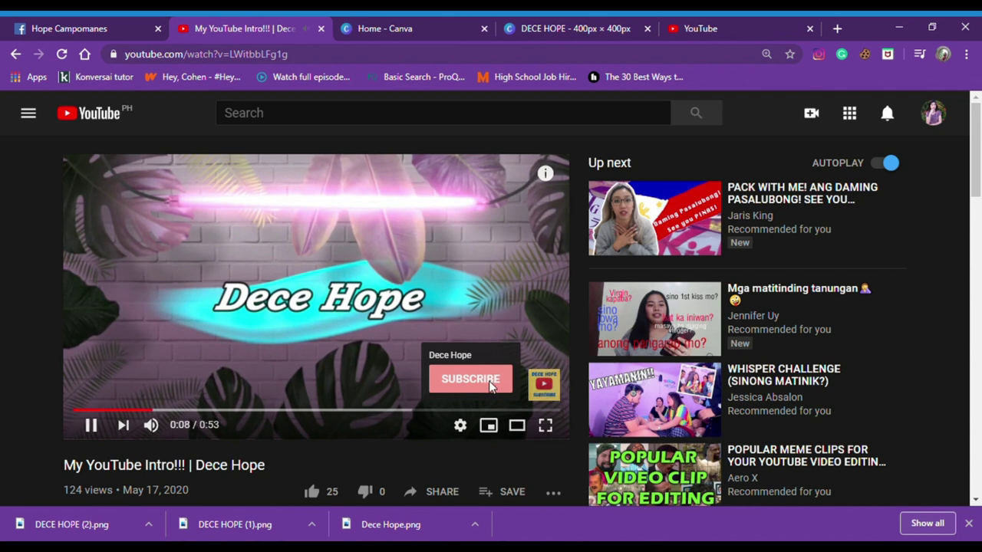
left_click(91, 427)
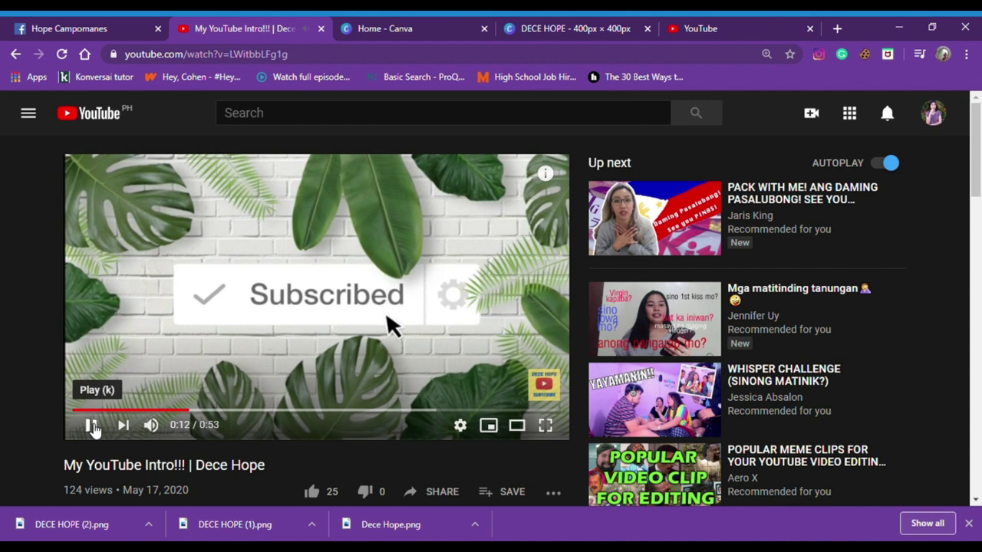
Return to YouTube Studio, replace the yellow video watermark in the channel branding settings with the purple SUBSCRIBE logo and save.
left_click(16, 54)
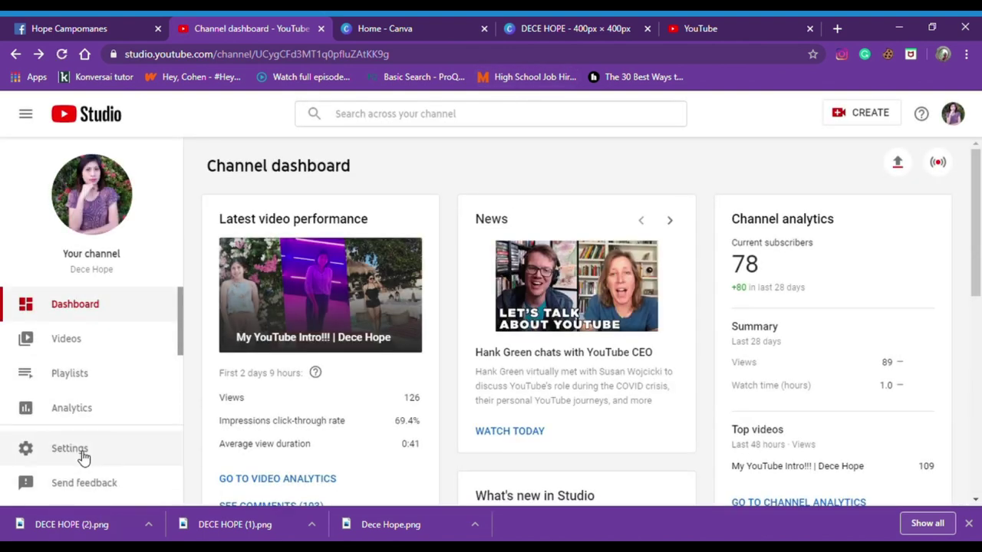
left_click(69, 449)
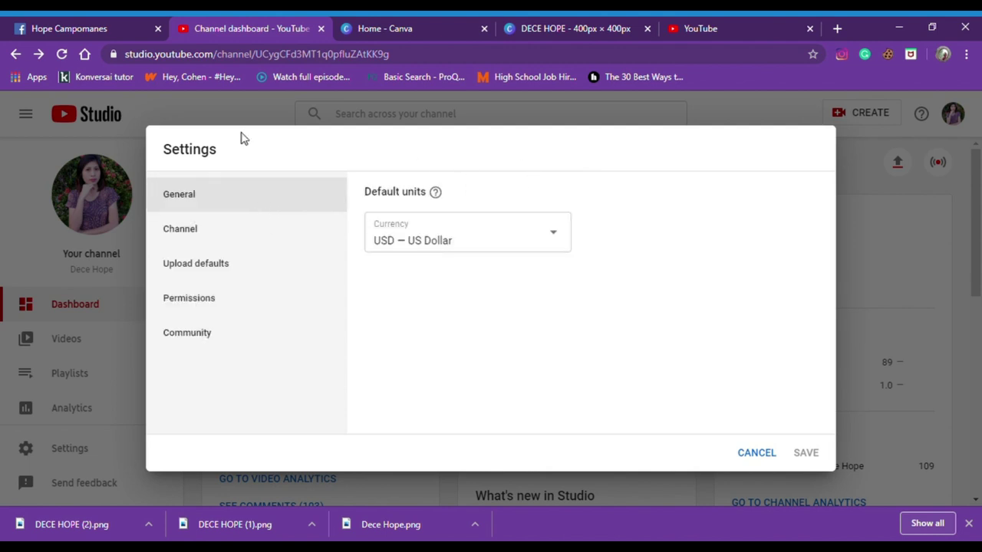
left_click(202, 231)
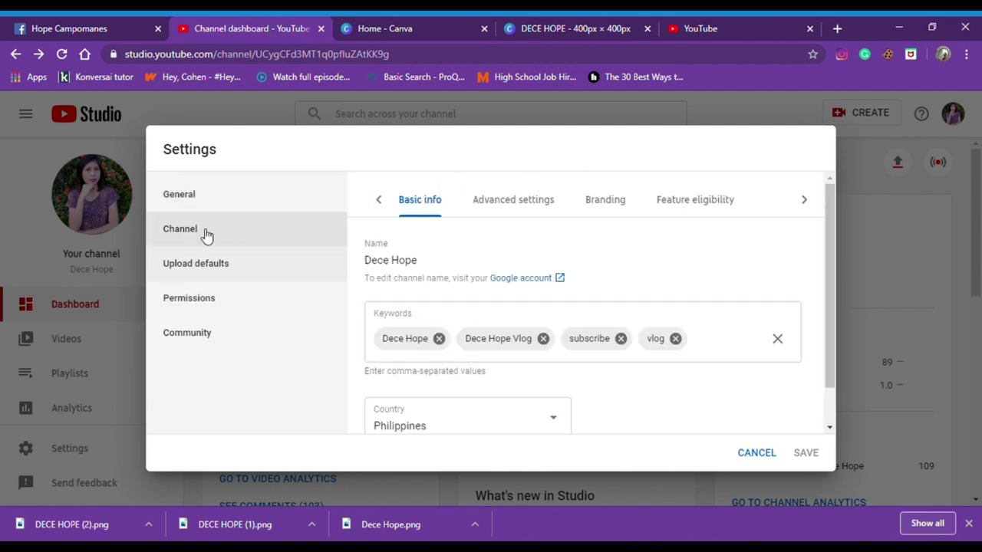
left_click(582, 204)
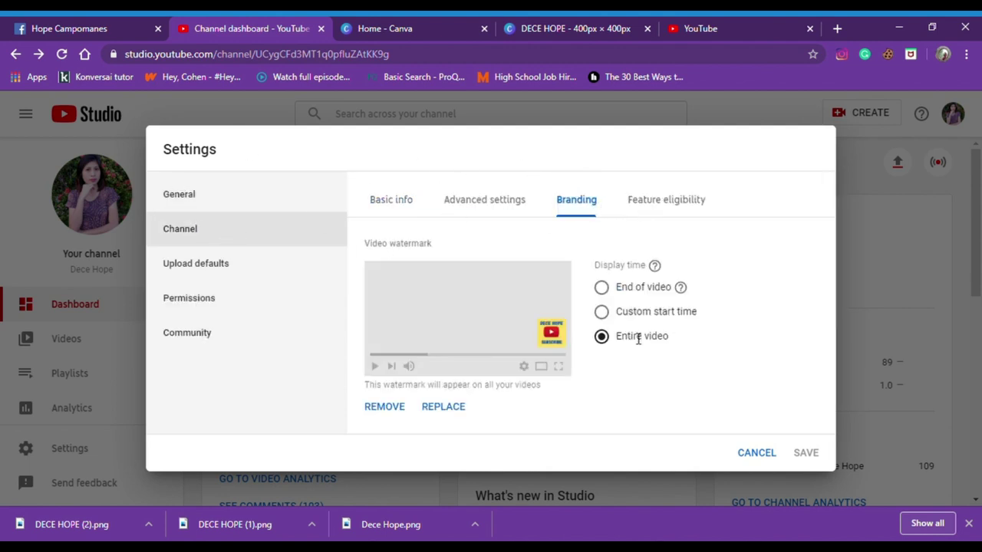
left_click(386, 409)
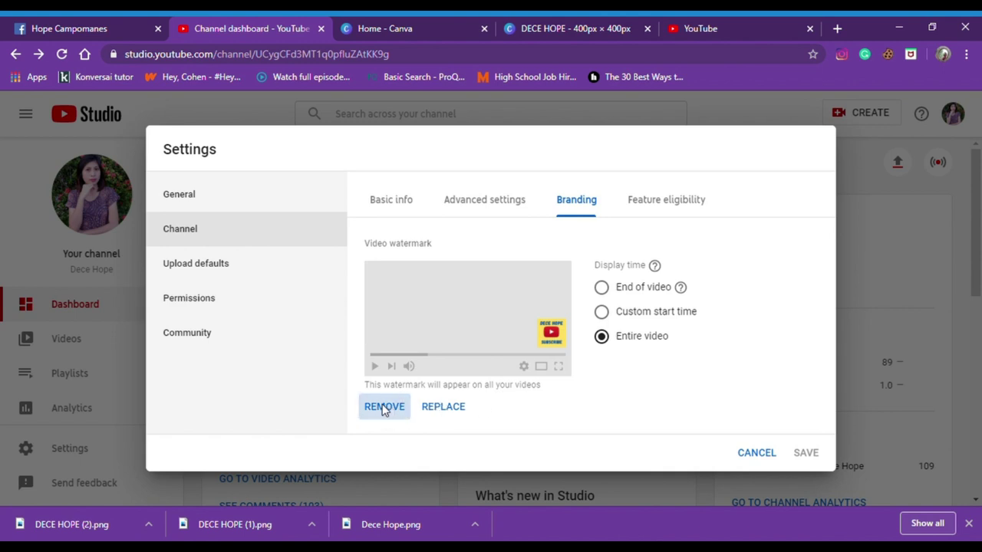
left_click(605, 390)
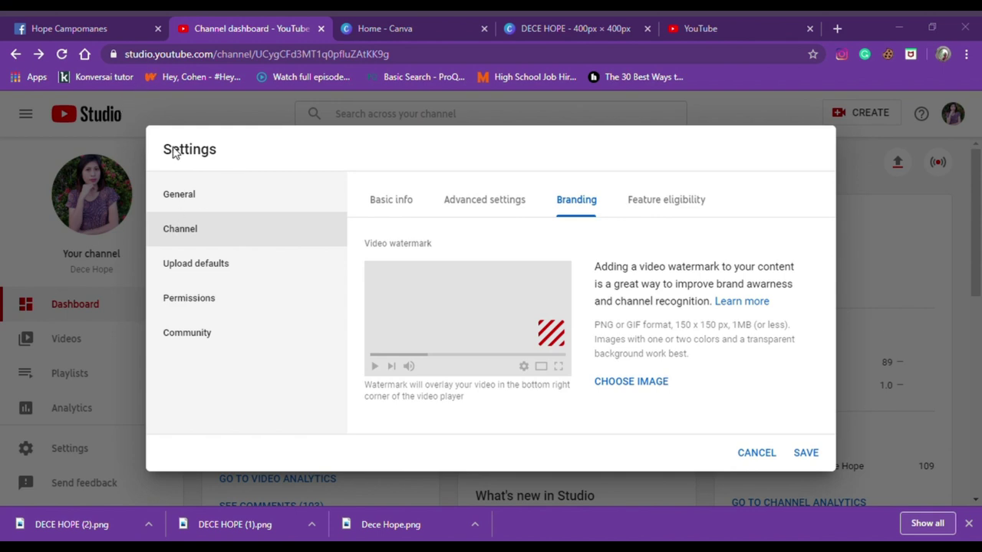
left_click(806, 454)
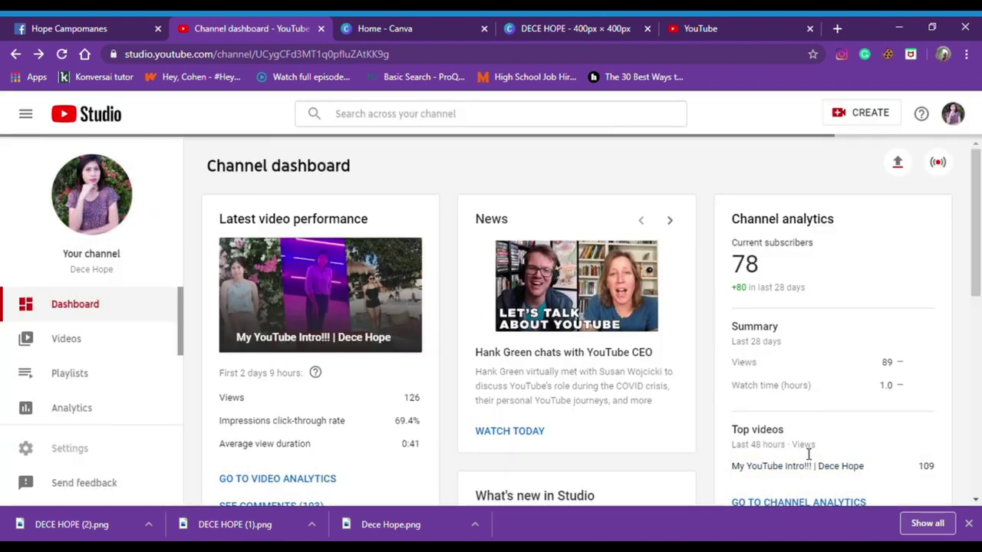
Open your channel page, play the "My YouTube Intro!!!" video to check the new watermark, and pause it.
left_click(965, 115)
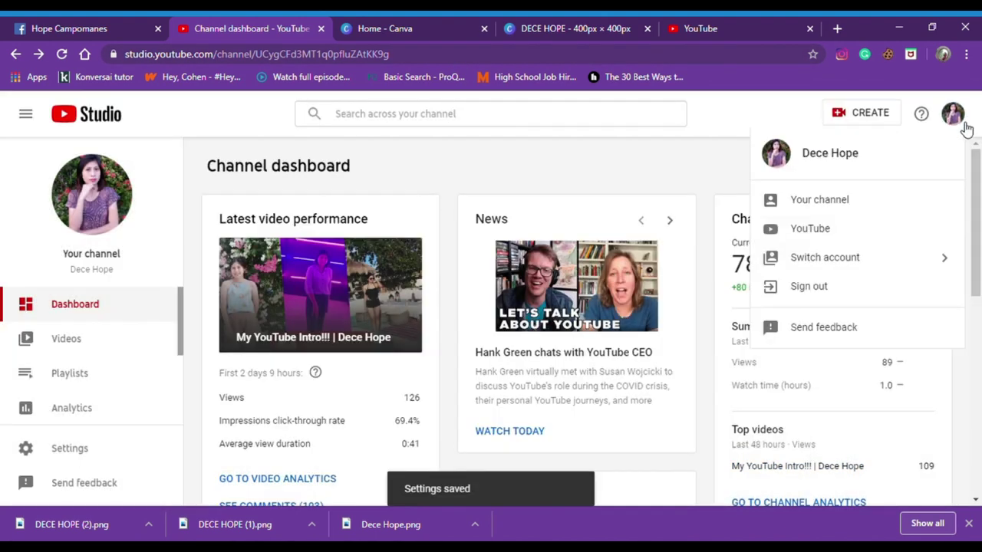
left_click(860, 213)
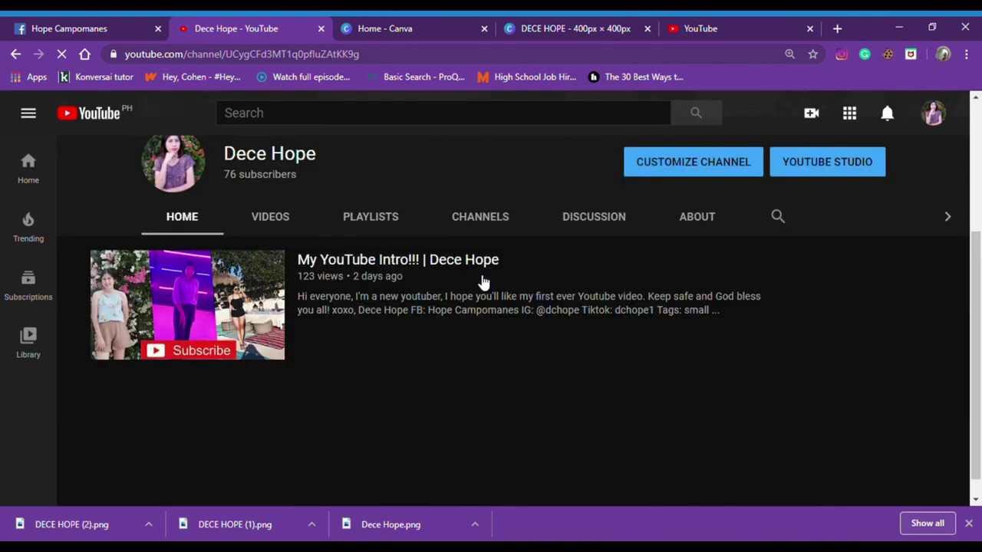
scroll(384, 276, "down", 1)
left_click(206, 315)
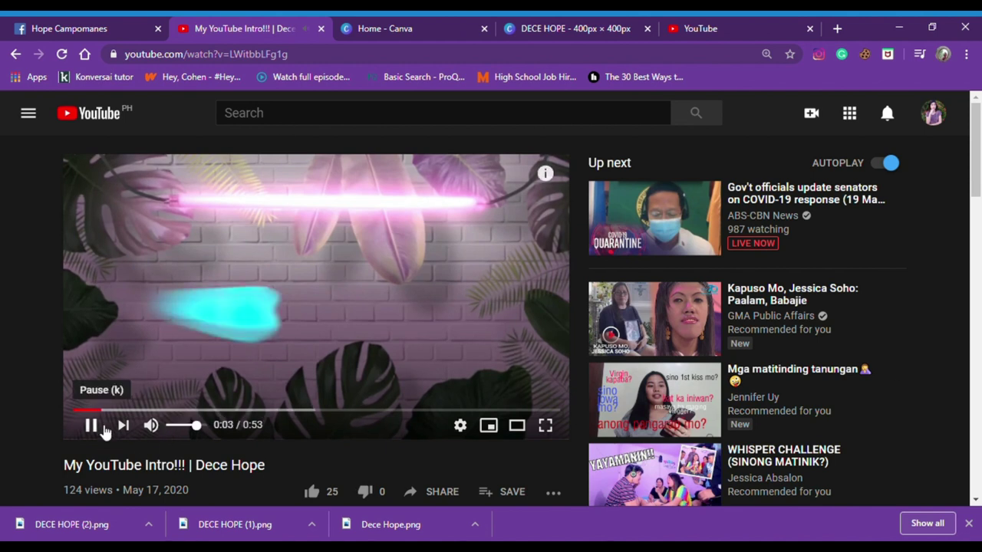
left_click(91, 425)
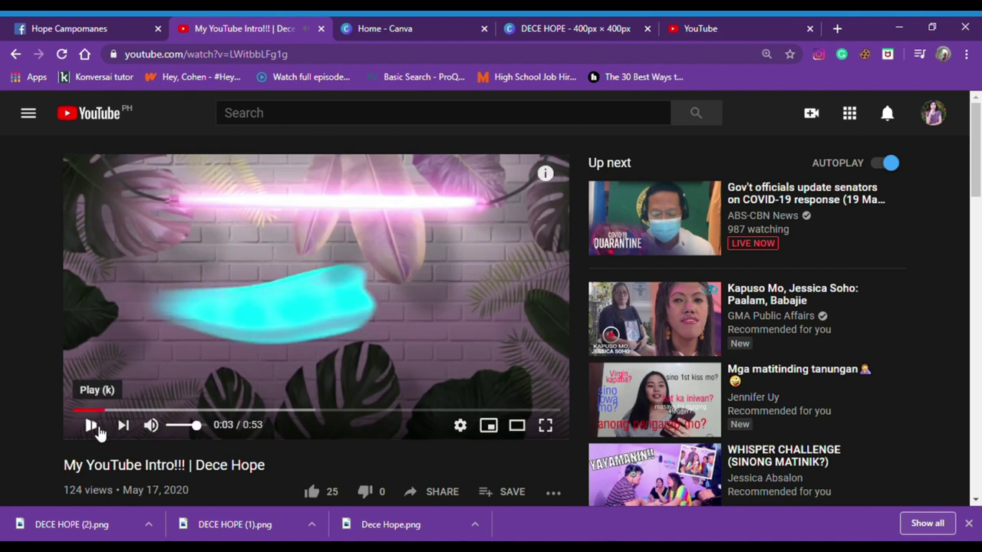
Return to the channel branding settings in YouTube Studio, set the purple watermark's display time to Entire video and save.
left_click(14, 55)
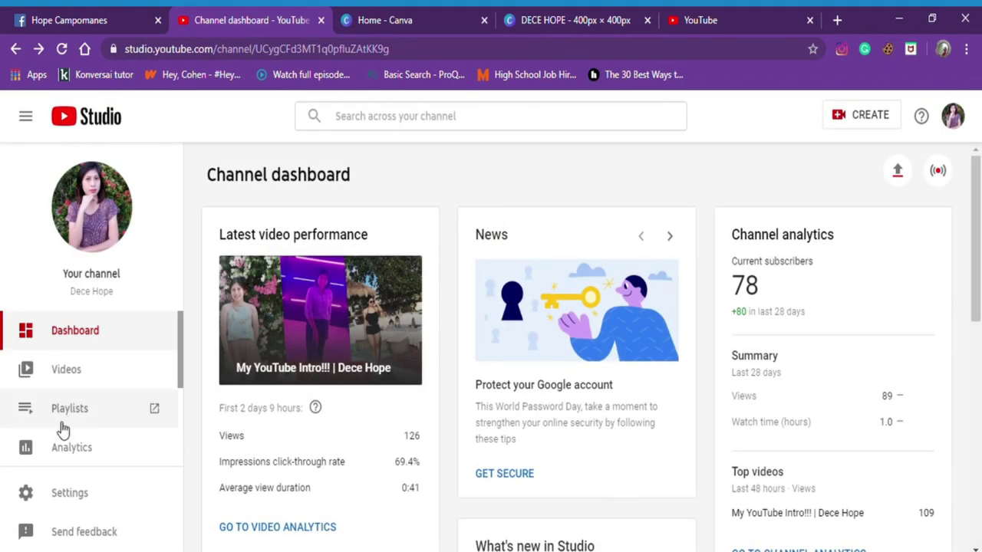
left_click(71, 497)
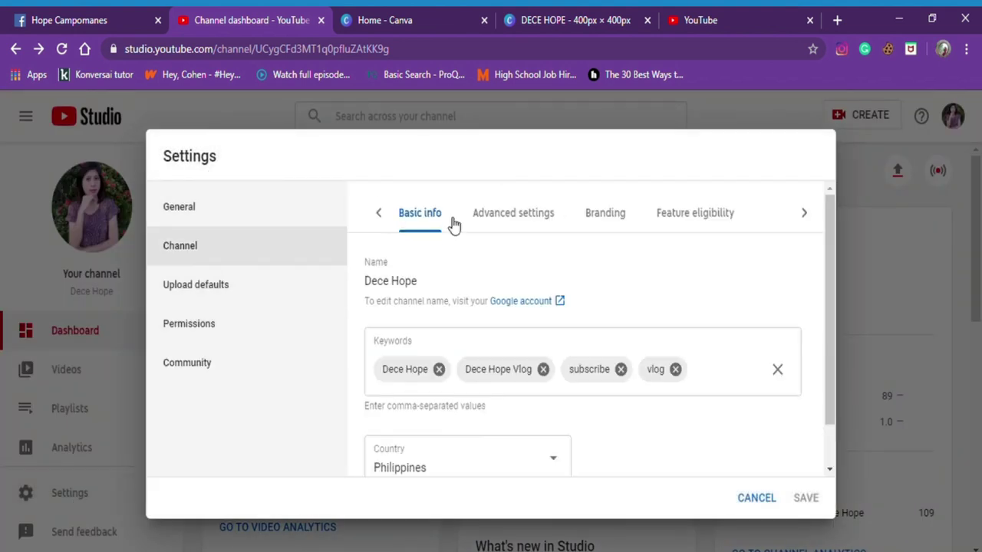
left_click(581, 216)
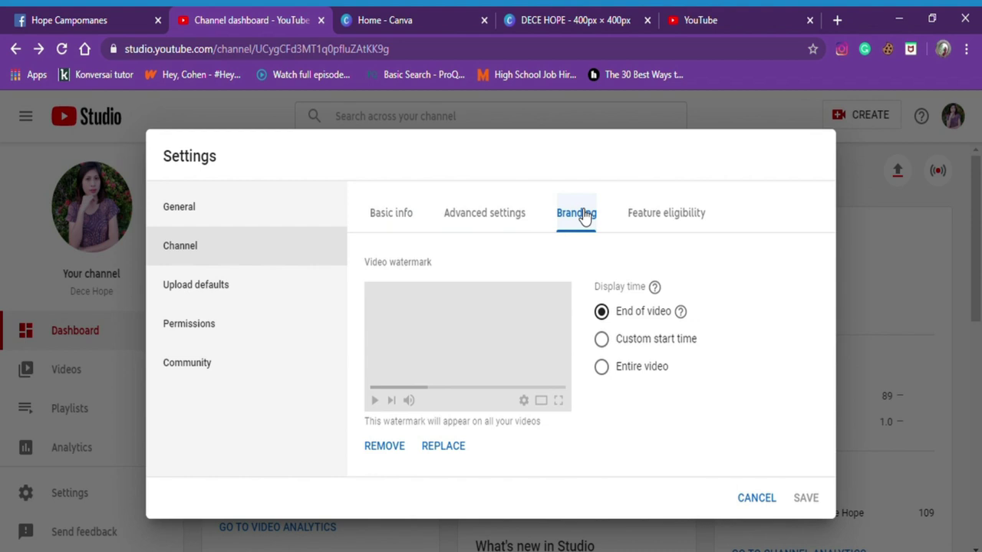
left_click(604, 368)
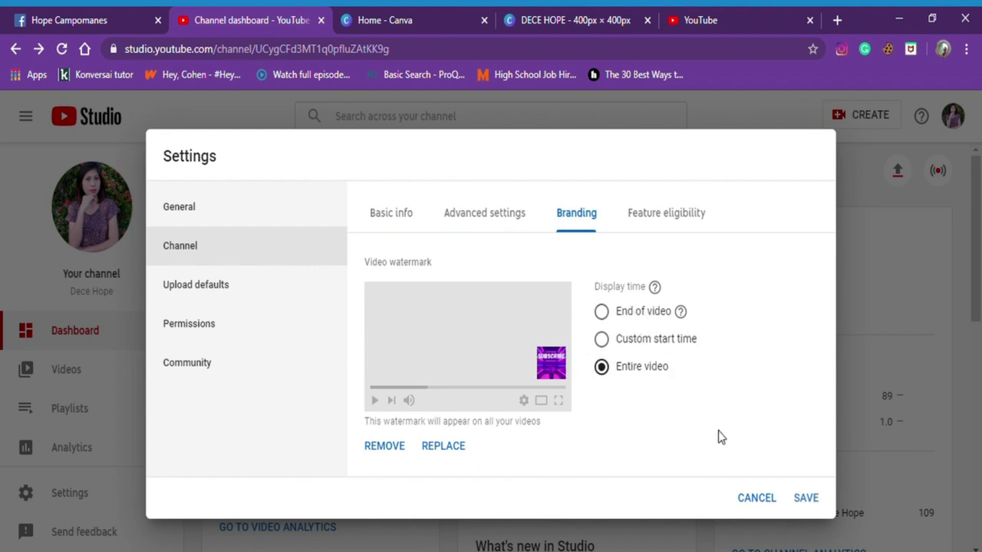
left_click(806, 498)
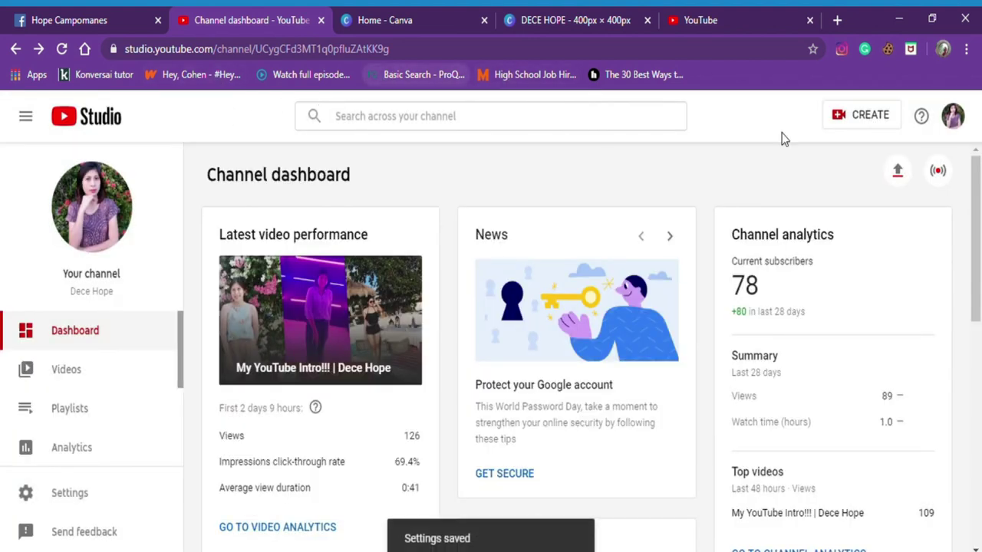
Open your channel page again and start the "My YouTube Intro!!!" video to check the purple watermark.
left_click(953, 116)
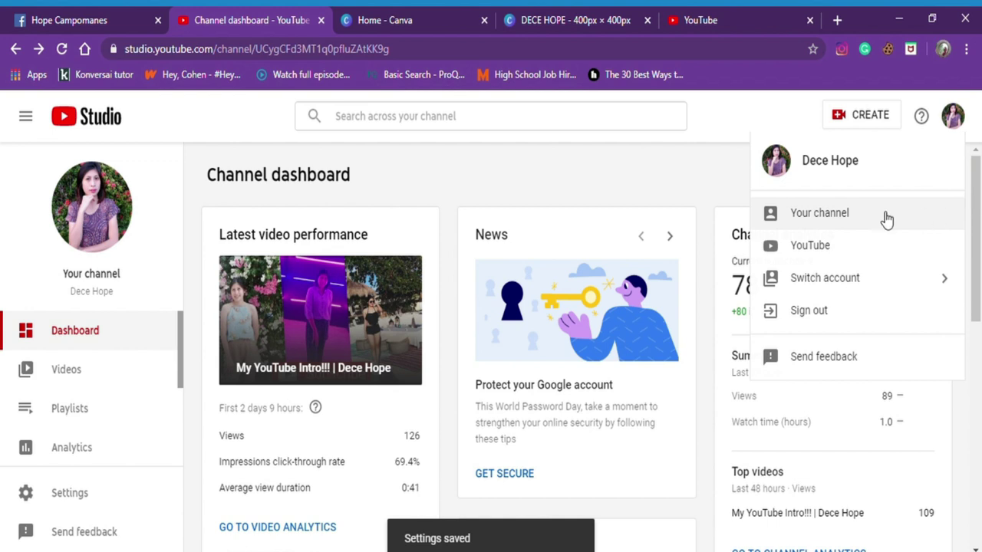
left_click(833, 227)
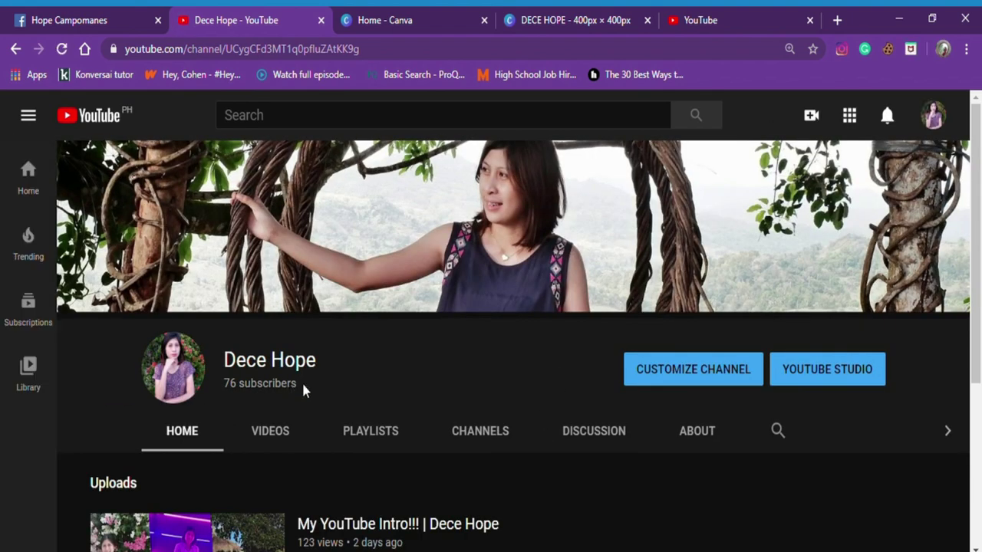
scroll(302, 389, "down", 2)
left_click(238, 392)
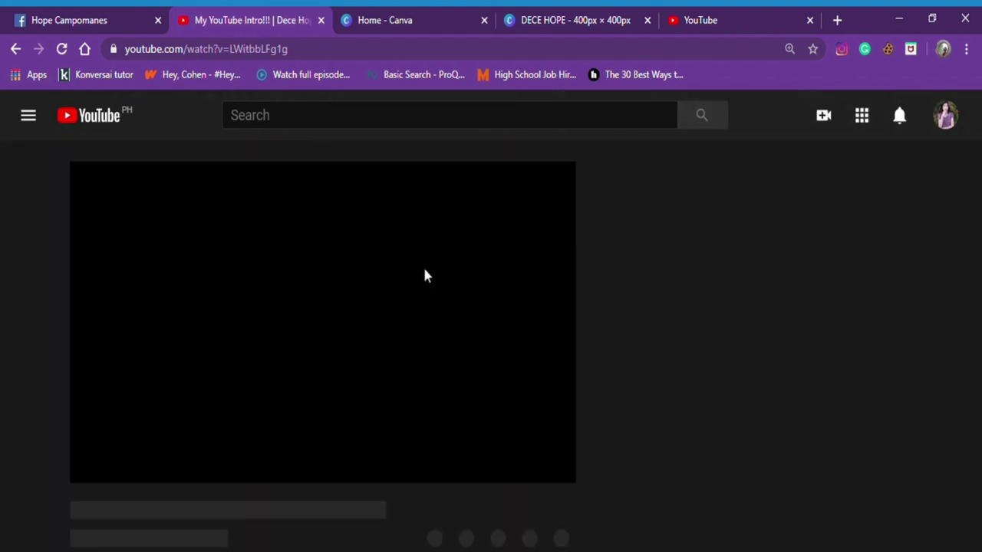